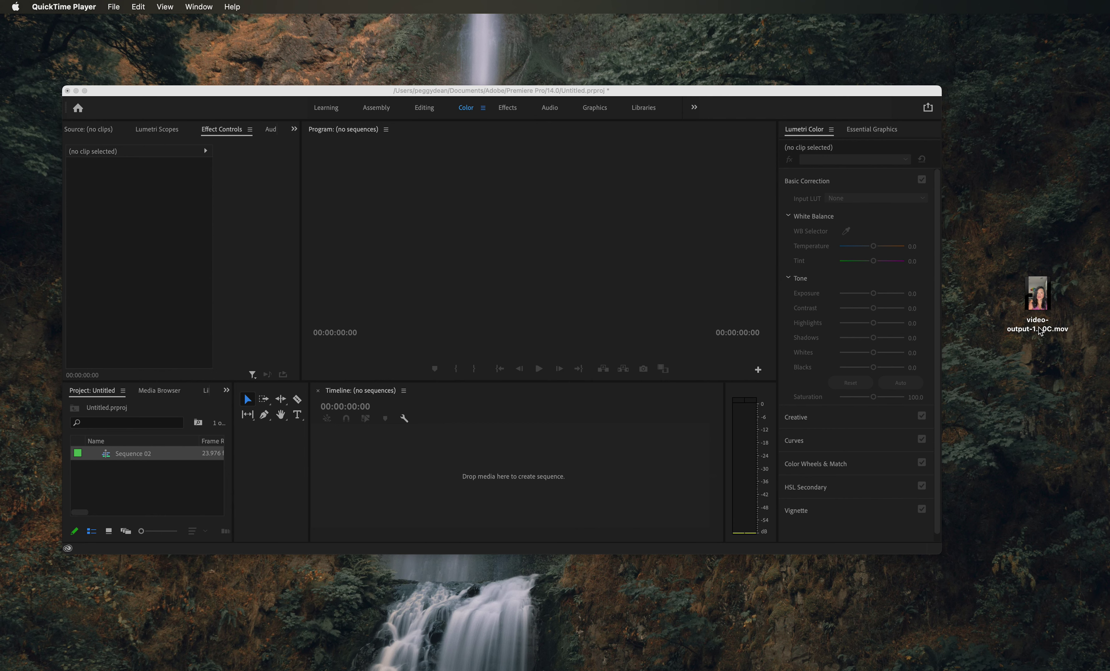
# - Reposition the video file on the desktop and bring Premiere Pro to the front
pyautogui.moveTo(1038, 331); pyautogui.dragTo(1018, 347)
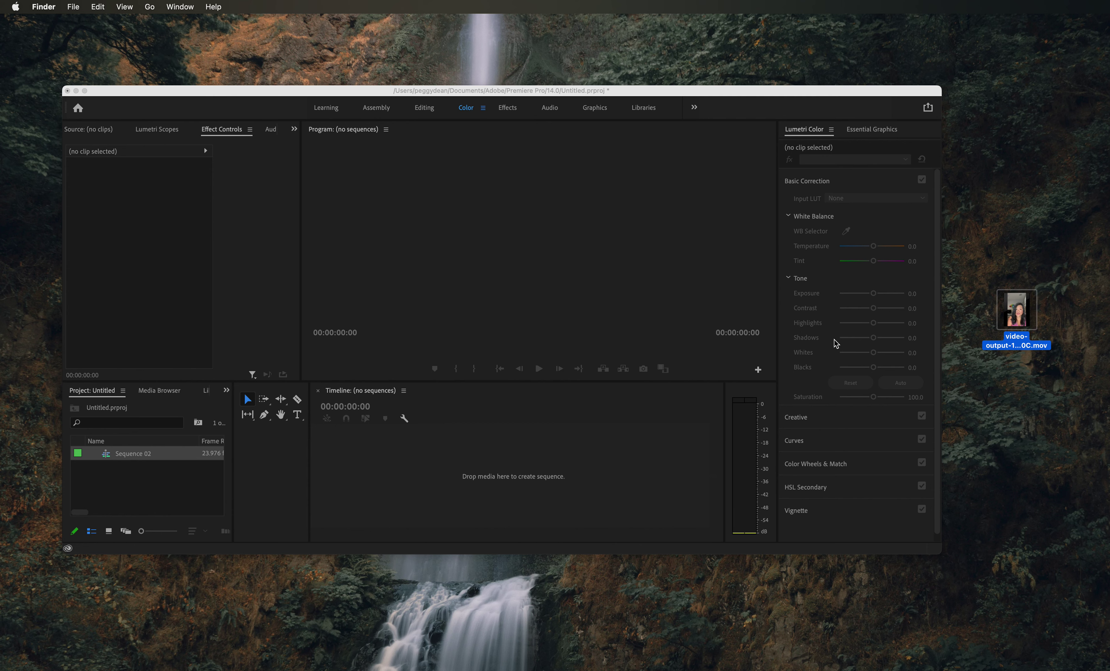
pyautogui.moveTo(1031, 346); pyautogui.dragTo(1017, 326)
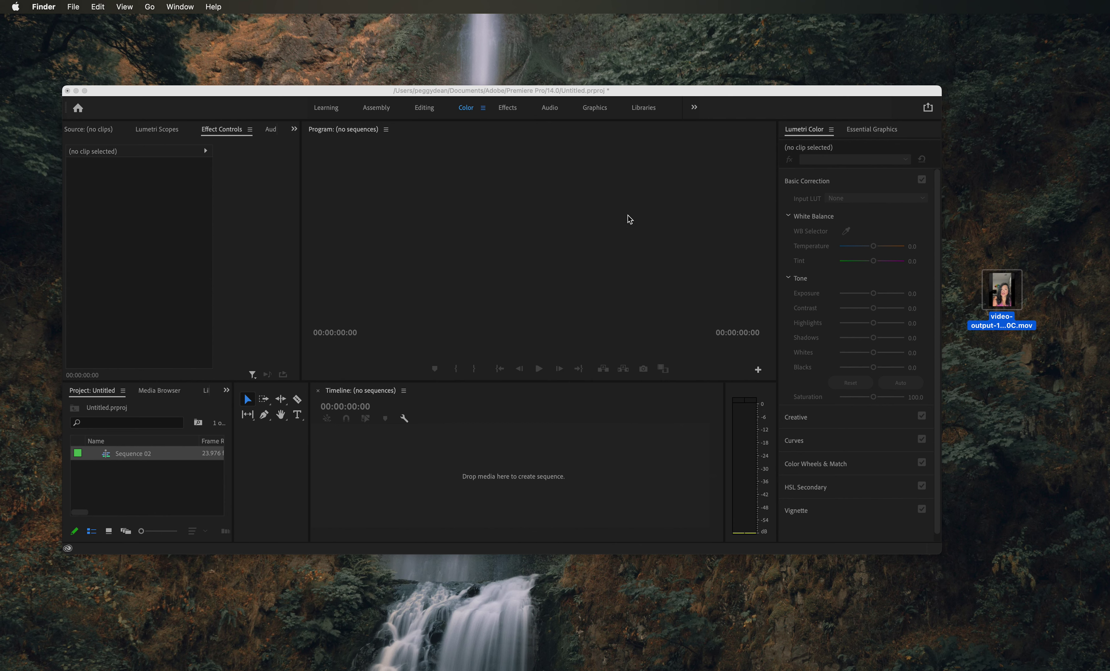
pyautogui.click(370, 506)
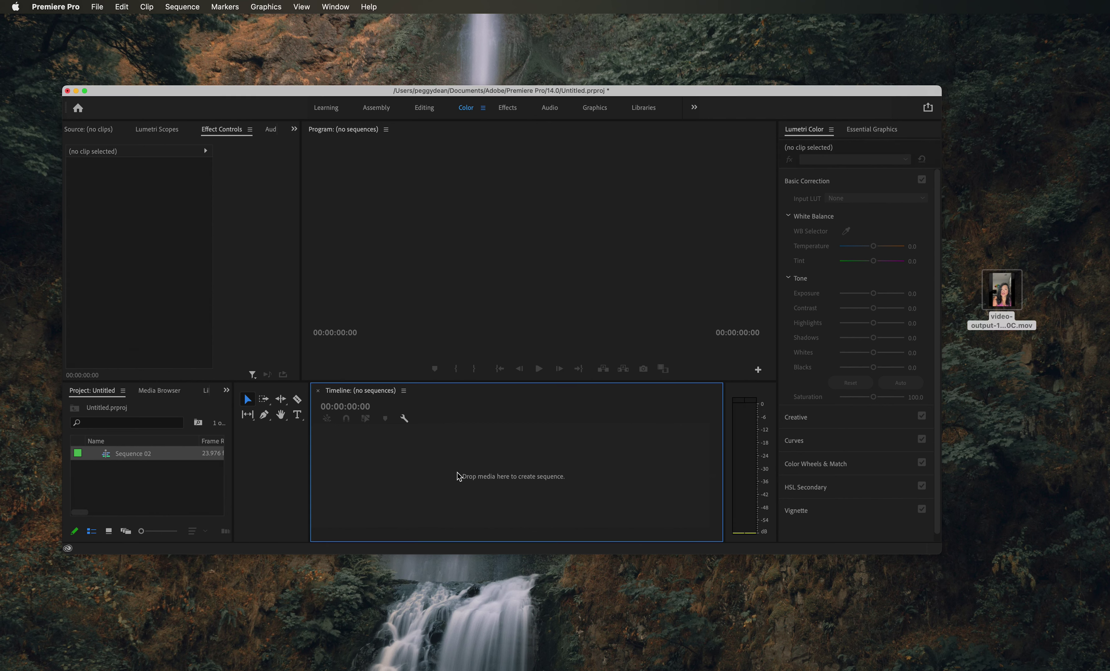
# - Create Sequence 03 from the ARRI 1080p 23.976 preset at 1920×1080
pyautogui.click(99, 7)
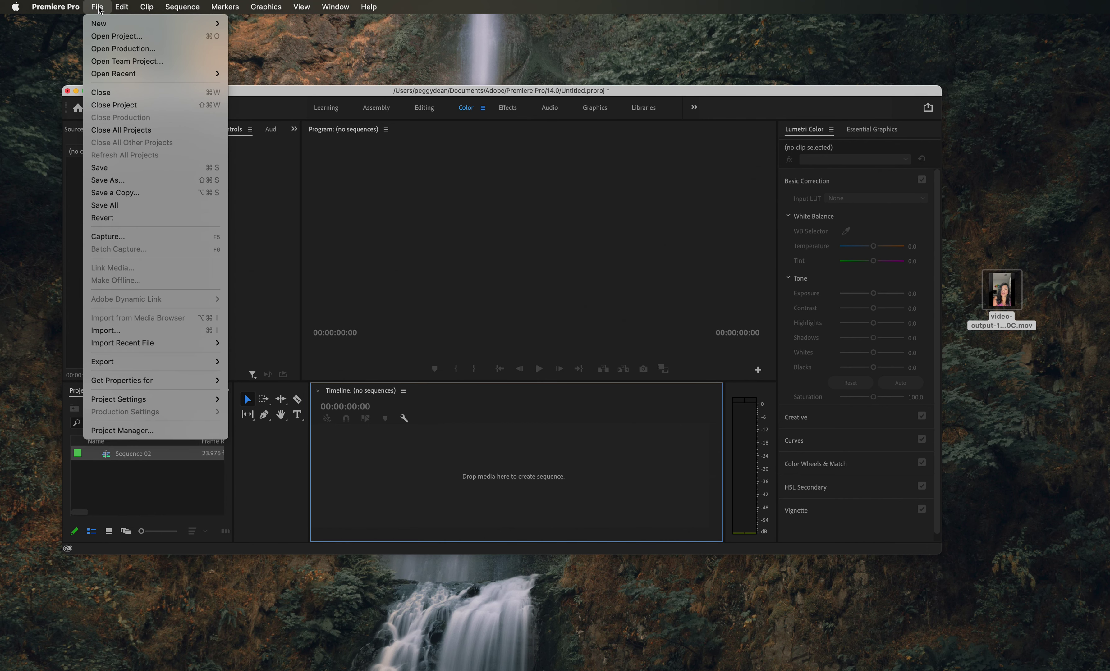
pyautogui.moveTo(106, 24)
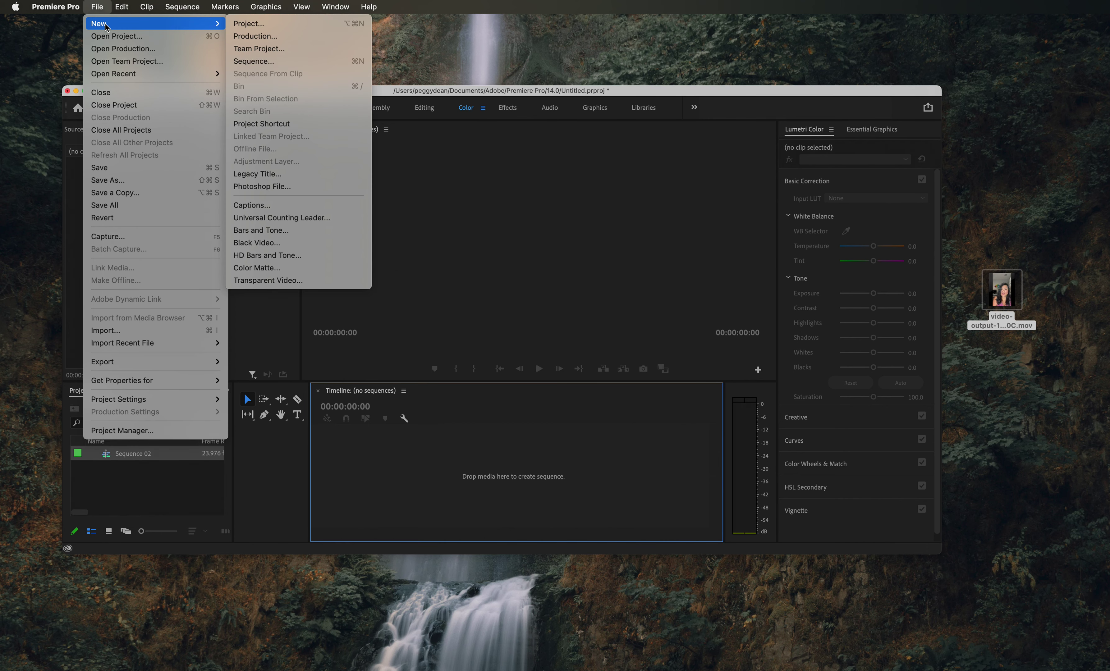
pyautogui.click(280, 61)
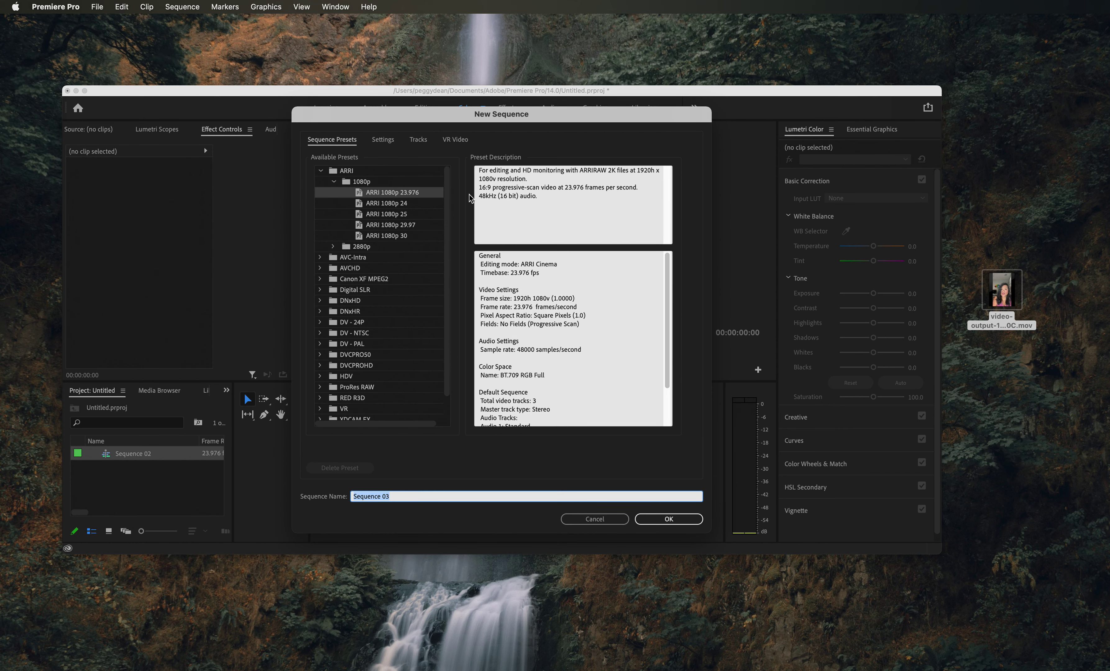
pyautogui.click(381, 142)
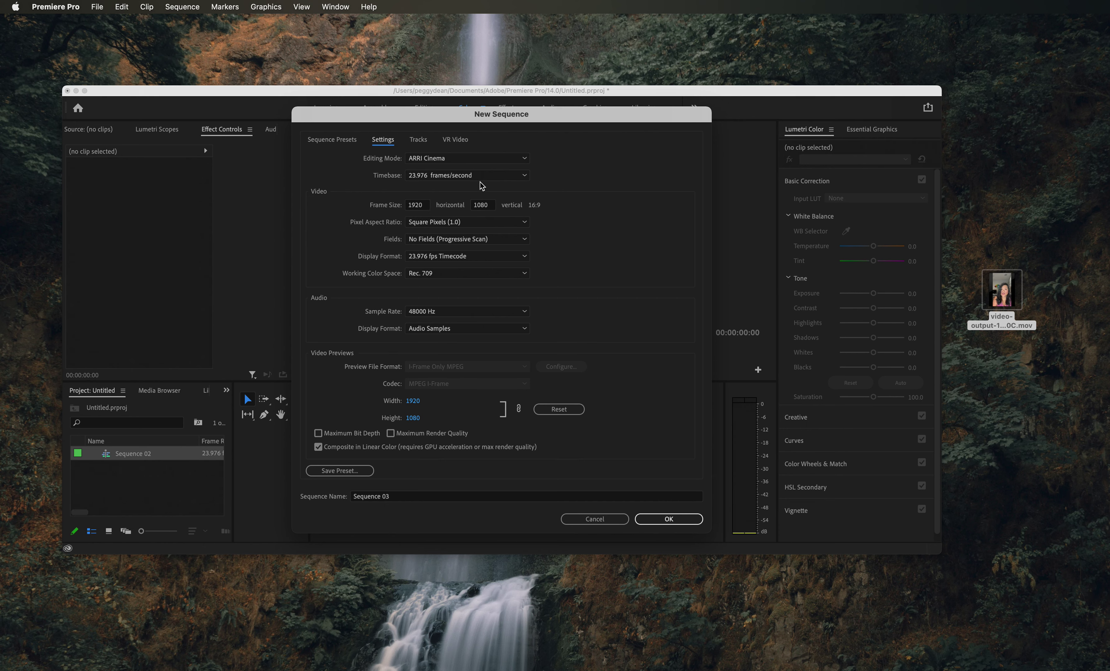
pyautogui.click(650, 521)
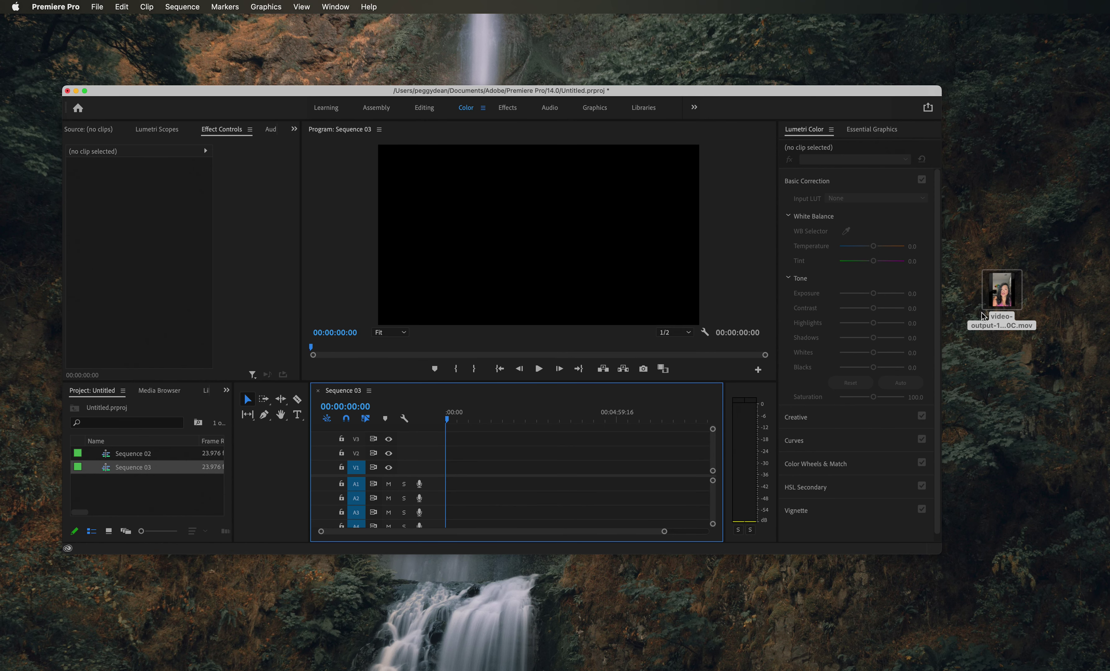
# - Add the vertical .mov to Sequence 03, keep existing settings, and set it to frame size (scale 56.3)
pyautogui.moveTo(1000, 327); pyautogui.dragTo(445, 478)
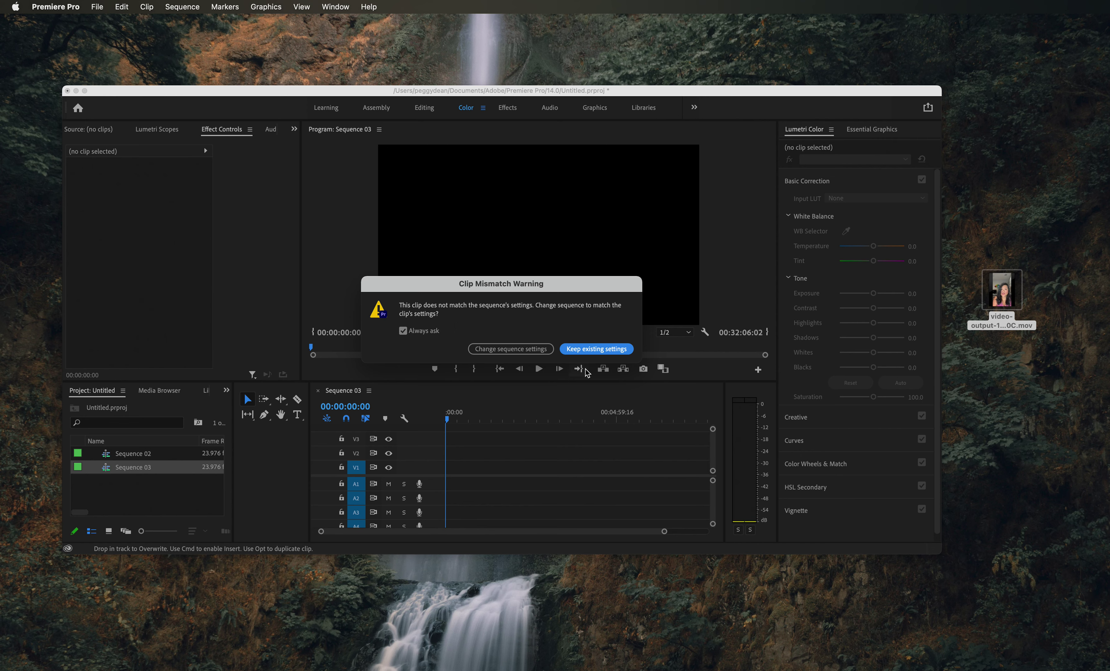
pyautogui.click(606, 348)
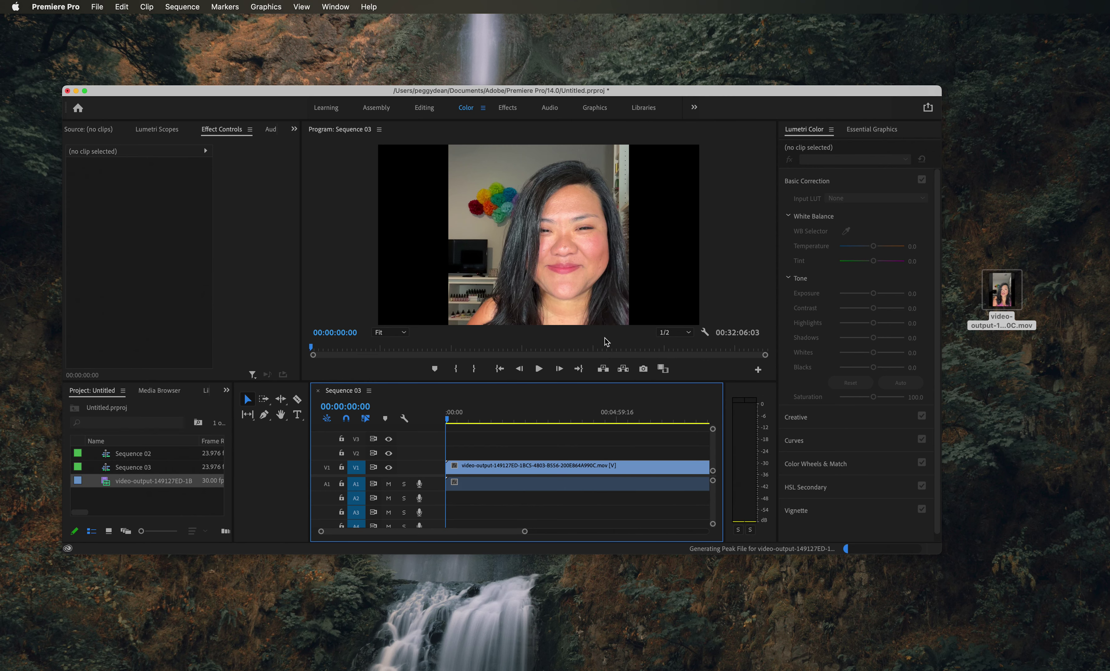
pyautogui.rightClick(550, 471)
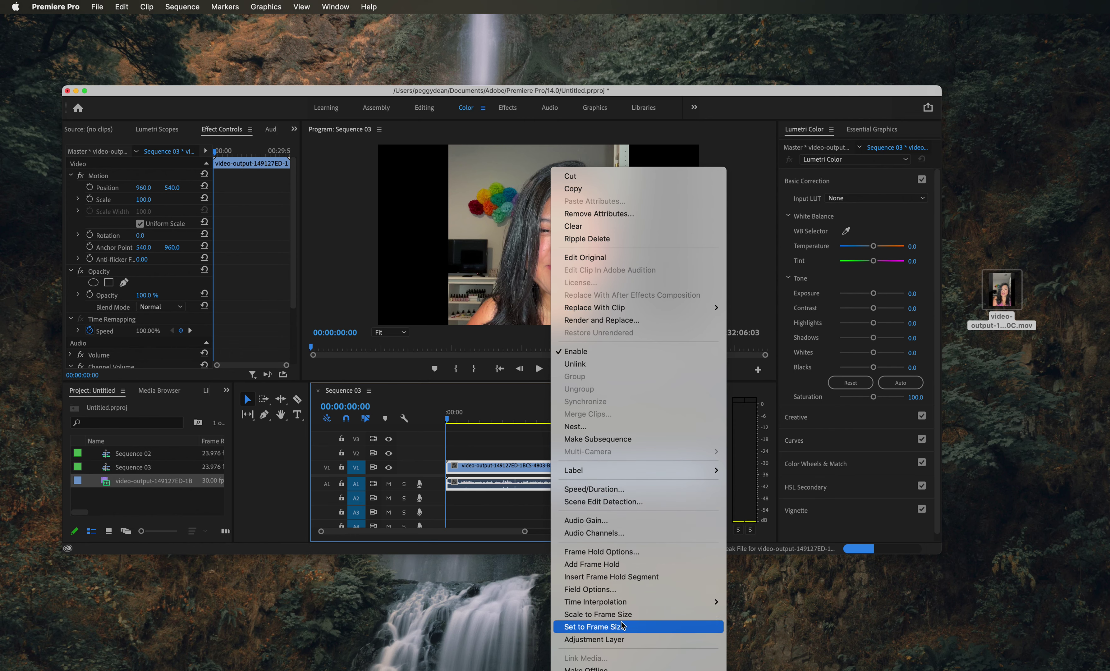
pyautogui.click(594, 627)
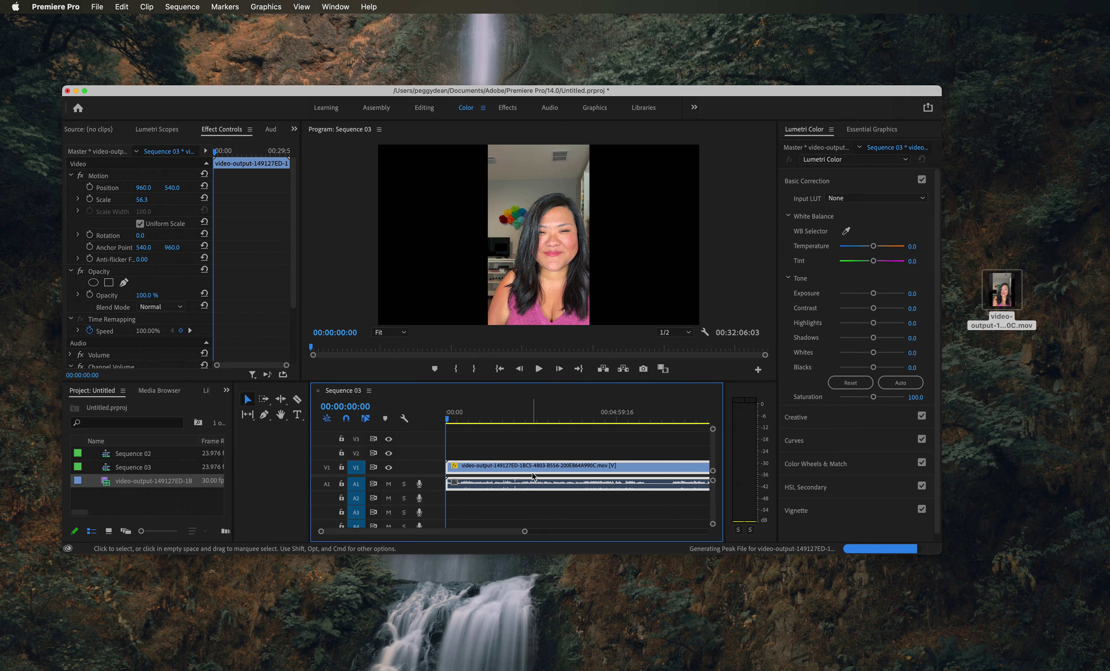
# - Unlink the clip's video from its audio and move the video from V1 up to V2
pyautogui.click(531, 453)
pyautogui.click(507, 470)
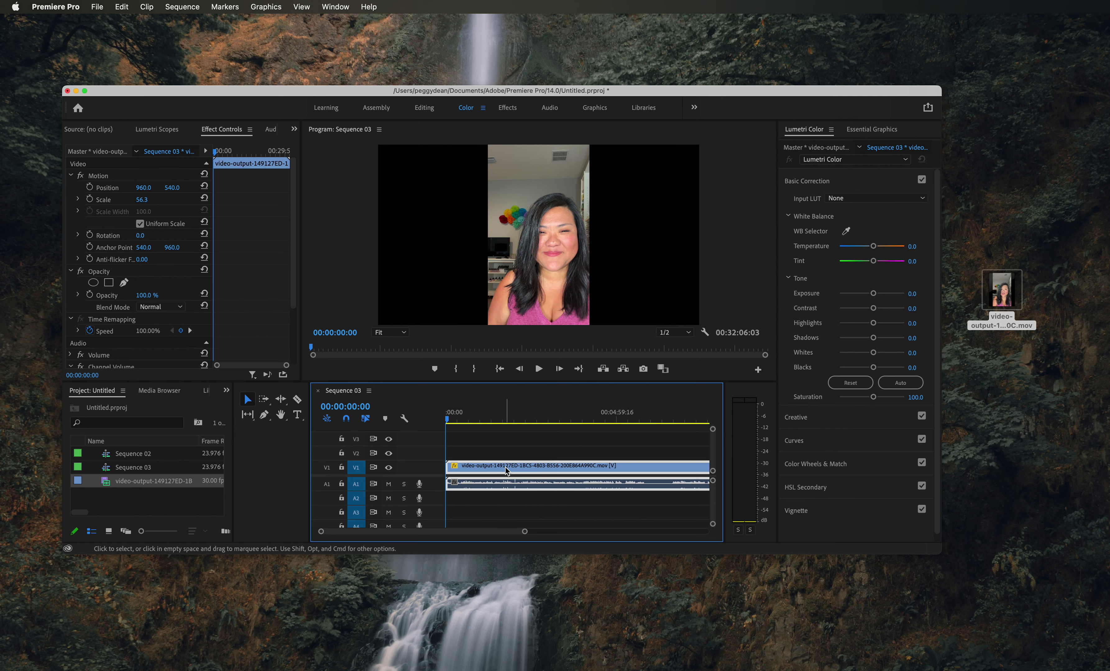
pyautogui.rightClick(506, 470)
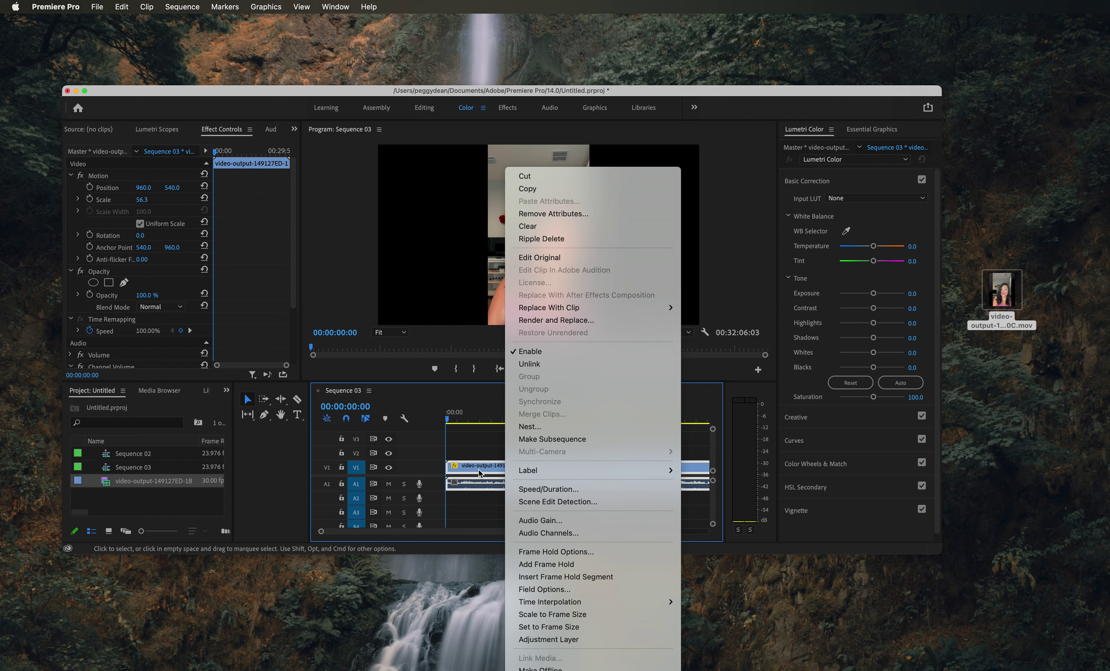
pyautogui.moveTo(551, 473)
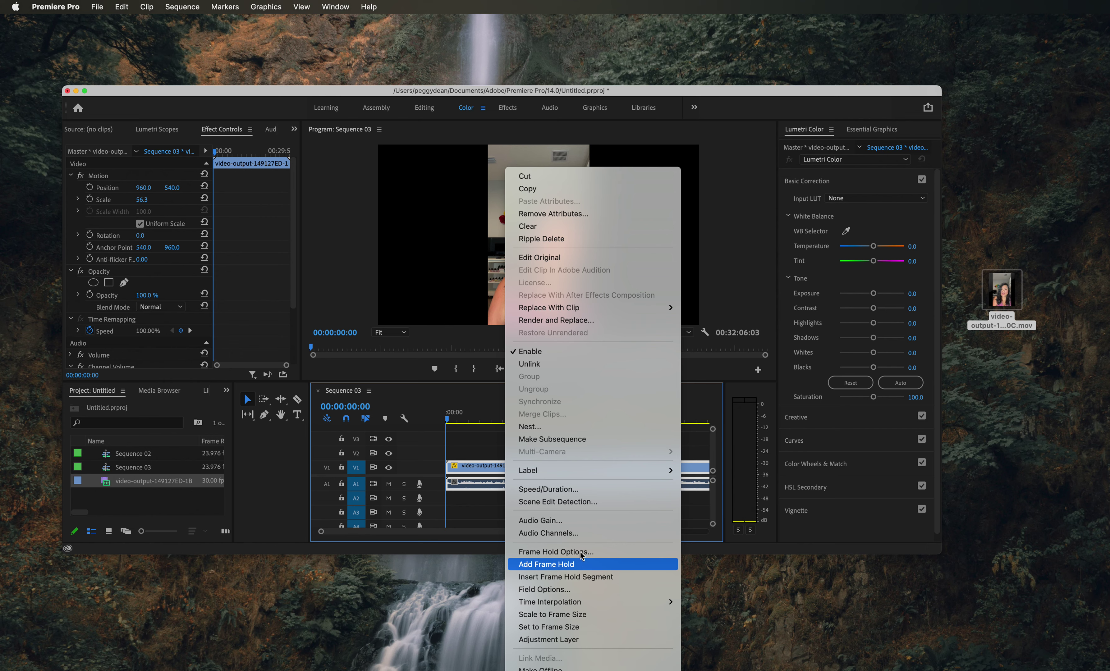
pyautogui.click(541, 364)
pyautogui.click(522, 446)
pyautogui.click(524, 487)
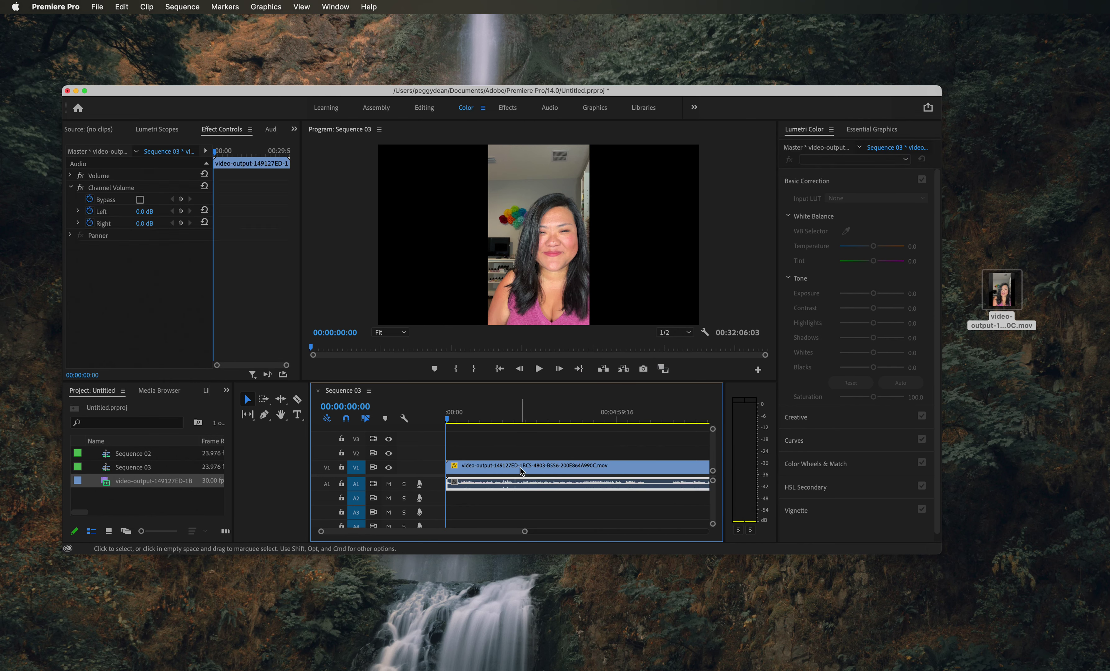
pyautogui.click(522, 472)
pyautogui.moveTo(523, 470); pyautogui.dragTo(608, 456)
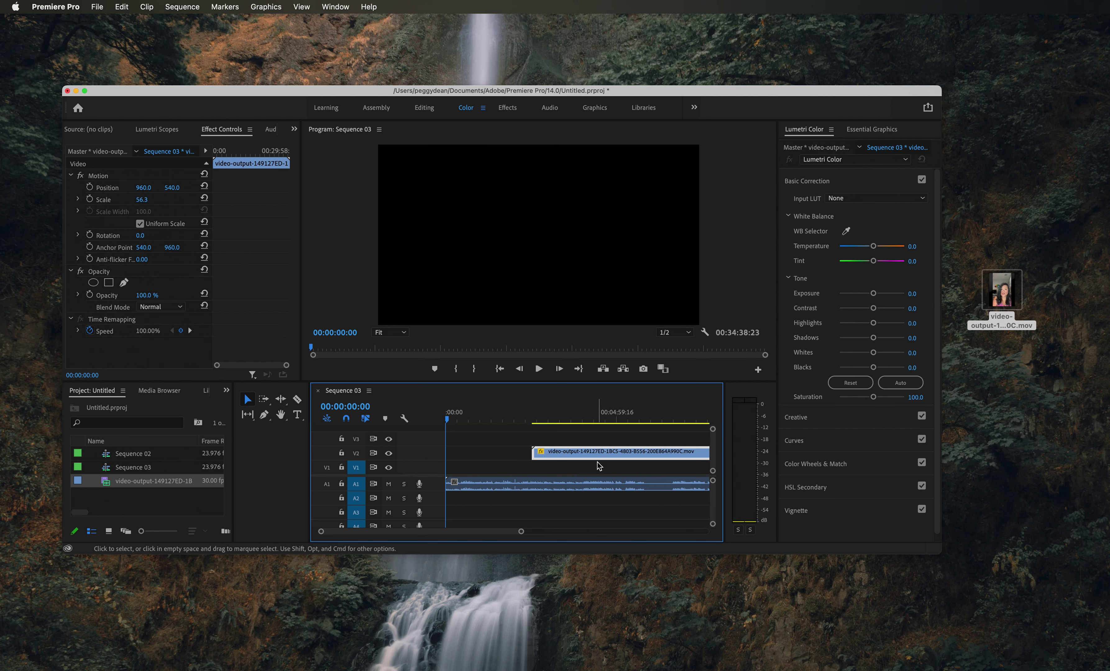
# - Undo the move to V2 and retry duplicating the V1 clip upward, undoing each attempt
pyautogui.press('super+z')
pyautogui.click(533, 466)
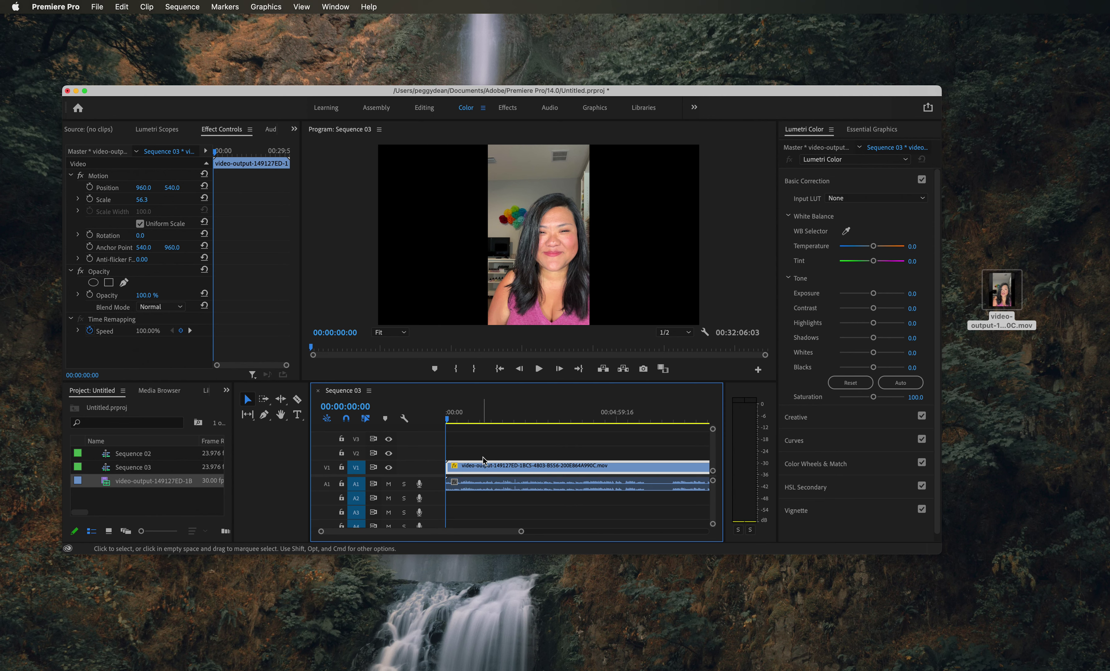
pyautogui.moveTo(489, 470)
pyautogui.keyDown('alt'); pyautogui.mouseDown()
pyautogui.moveTo(480, 454)
pyautogui.moveTo(490, 451)
pyautogui.mouseUp(); pyautogui.keyUp('alt')
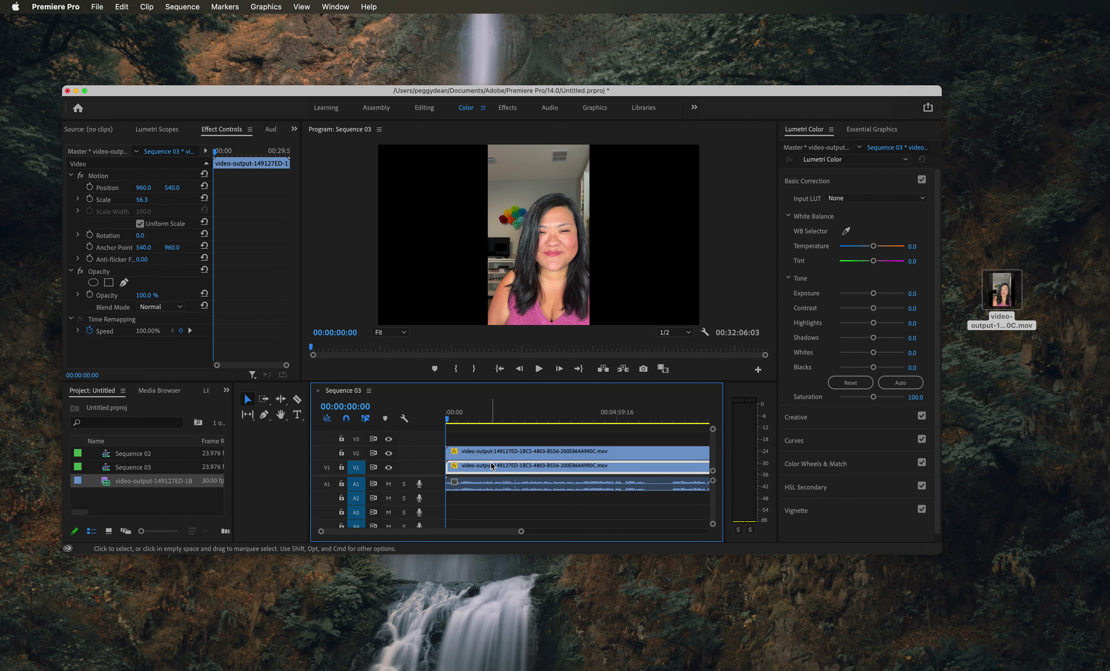
pyautogui.click(494, 441)
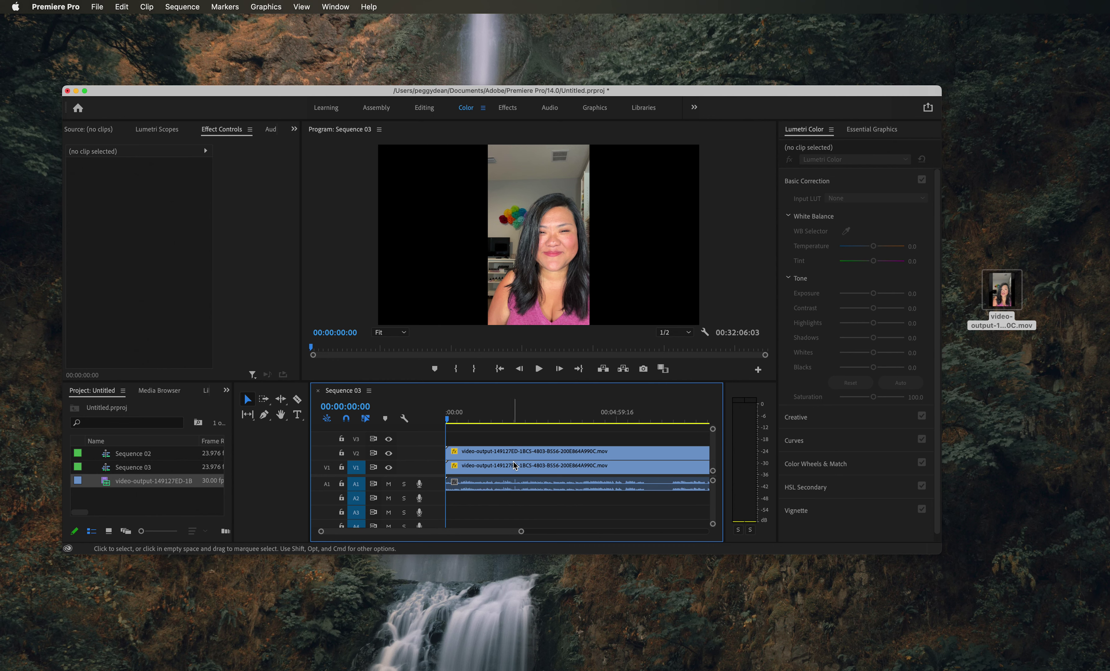
pyautogui.press('super+z')
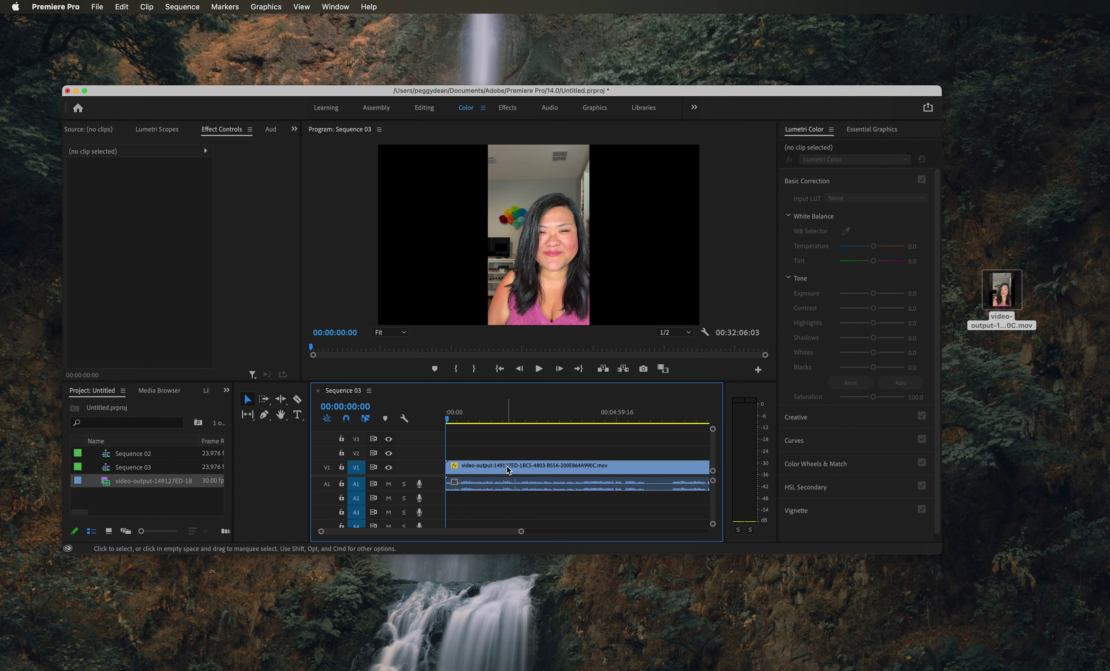
pyautogui.click(488, 468)
pyautogui.moveTo(487, 468); pyautogui.dragTo(485, 453)
pyautogui.click(520, 443)
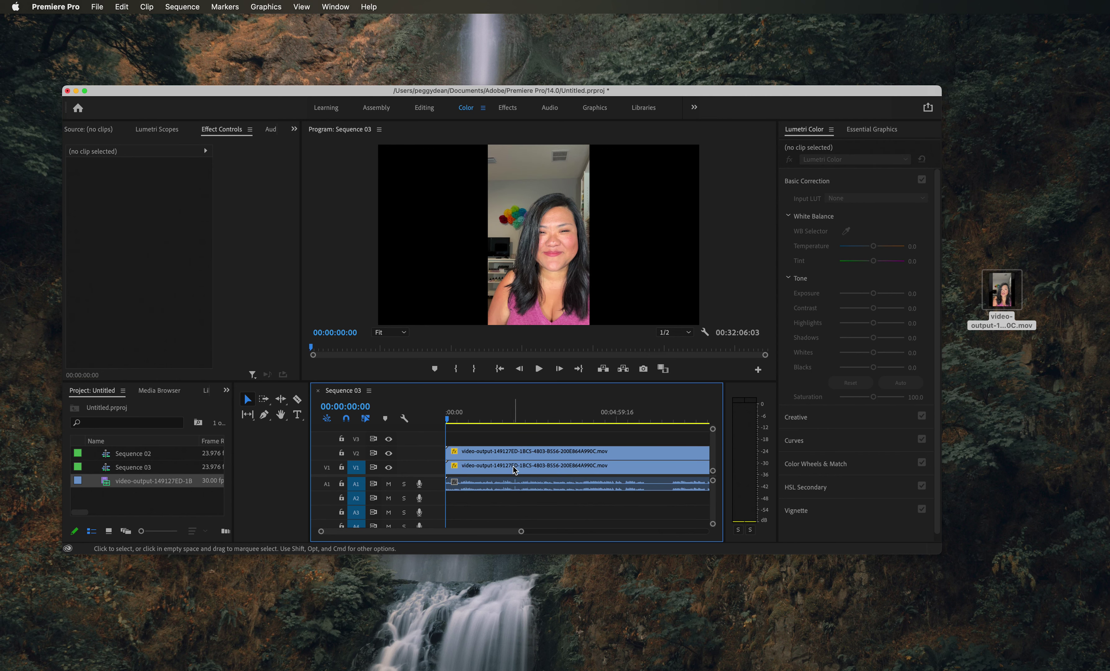
pyautogui.press('super+z')
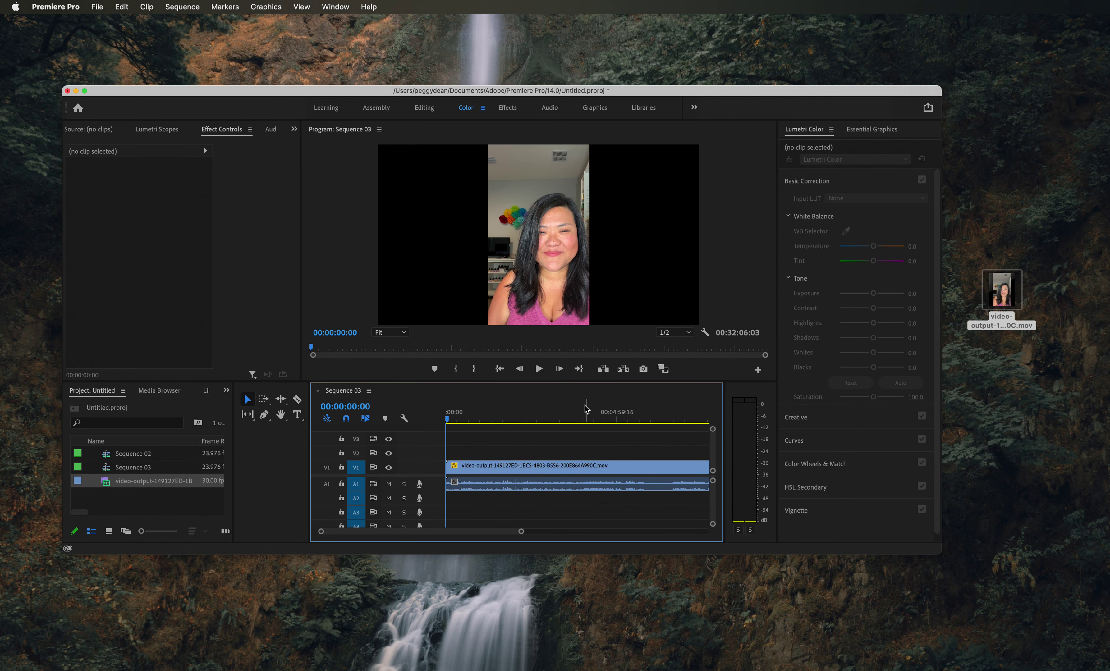
# - Scrub the playhead through the sequence and return to its start
pyautogui.click(504, 470)
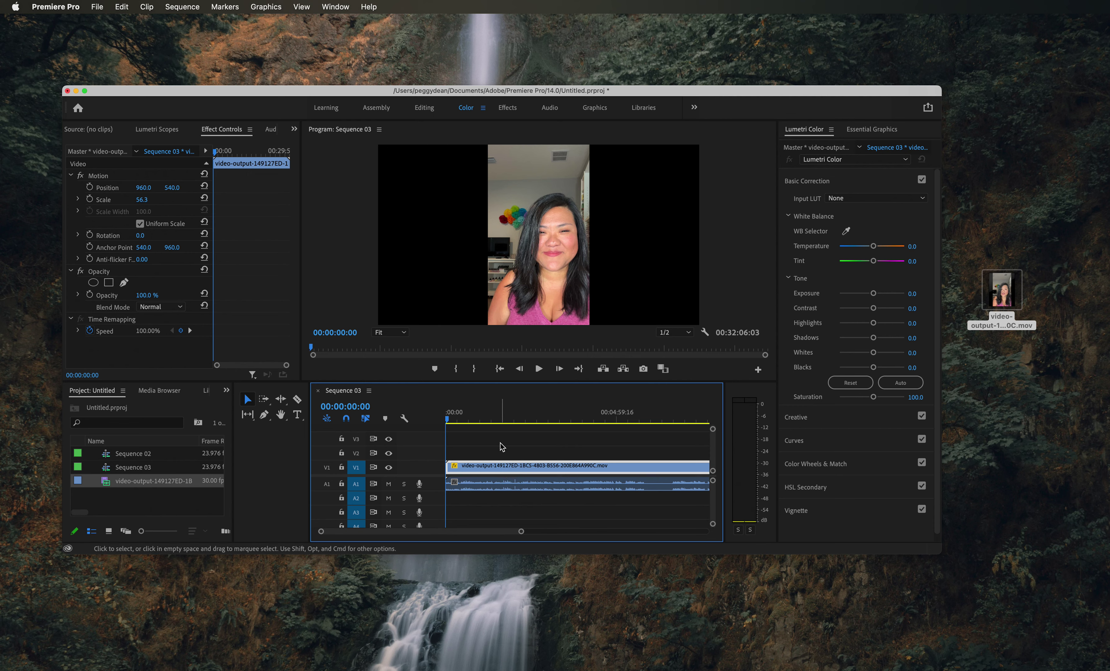
pyautogui.click(496, 420)
pyautogui.press('End')
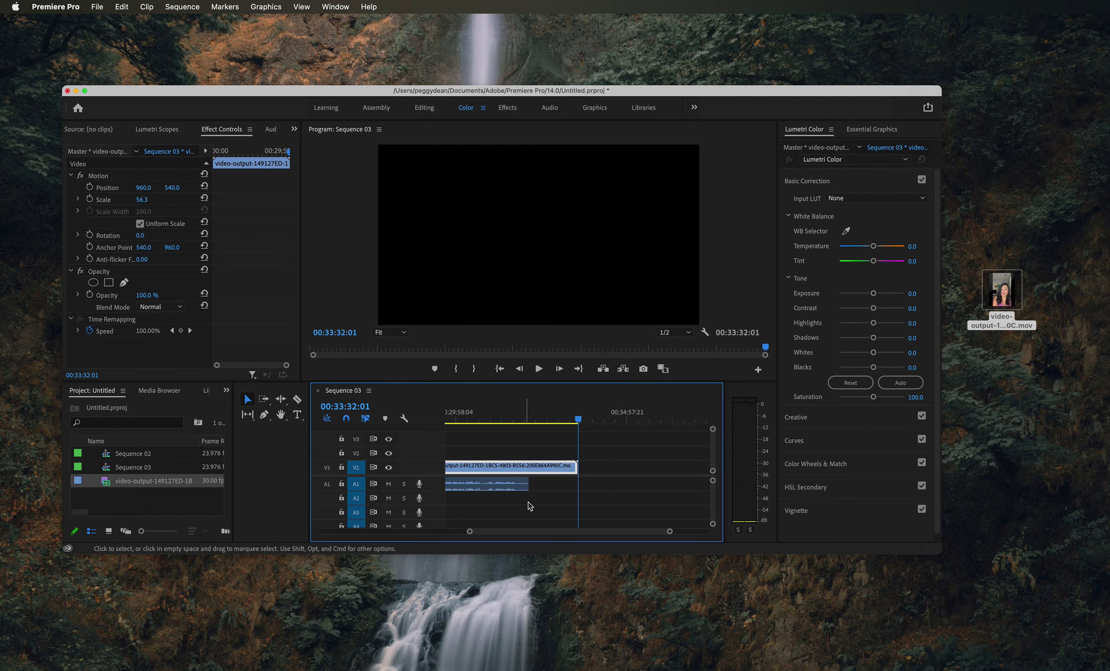
pyautogui.moveTo(540, 535); pyautogui.dragTo(391, 522)
pyautogui.click(495, 419)
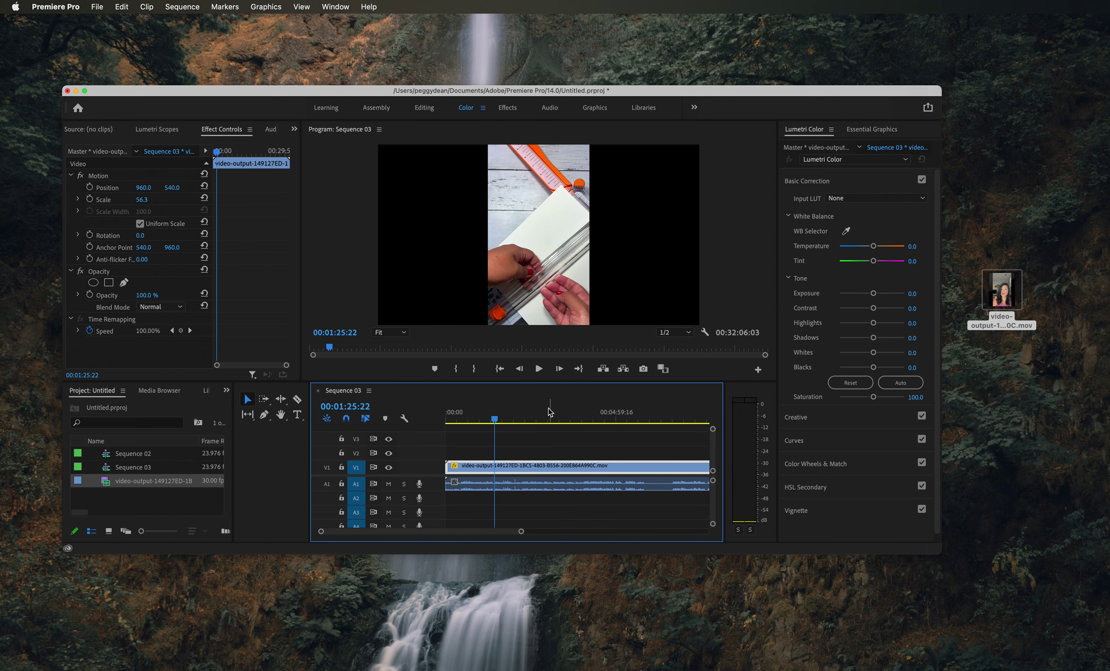
pyautogui.click(448, 415)
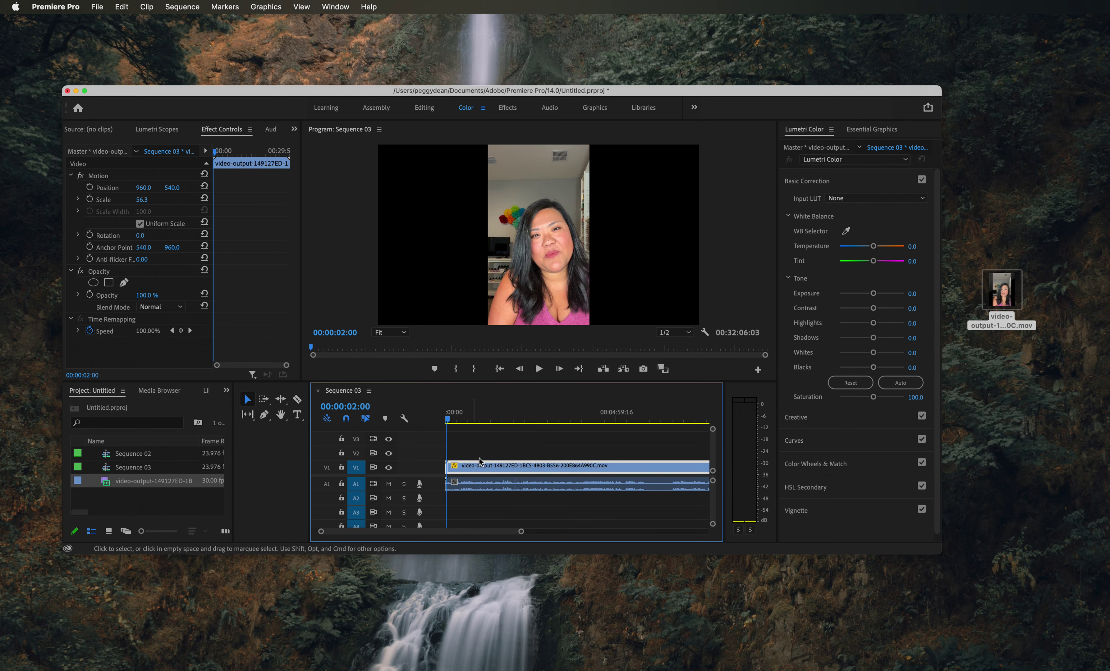
# - Duplicate the V1 clip onto V2 directly above it, then select the lower V1 copy
pyautogui.moveTo(483, 470); pyautogui.dragTo(480, 452)
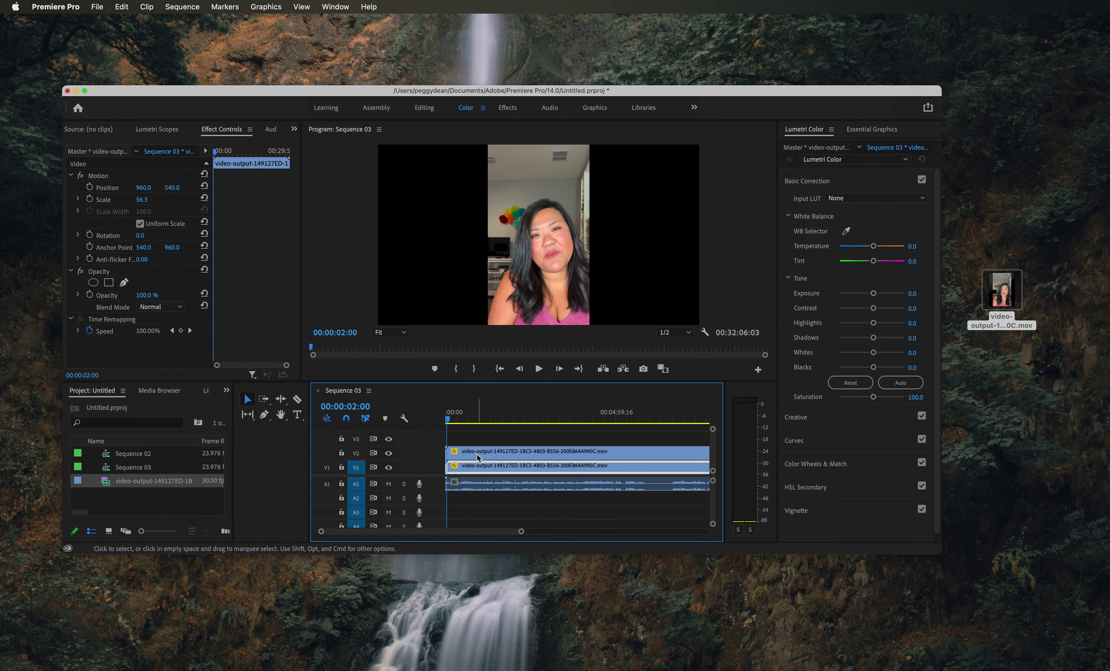
pyautogui.keyDown('shift'); pyautogui.click(502, 466); pyautogui.keyUp('shift')
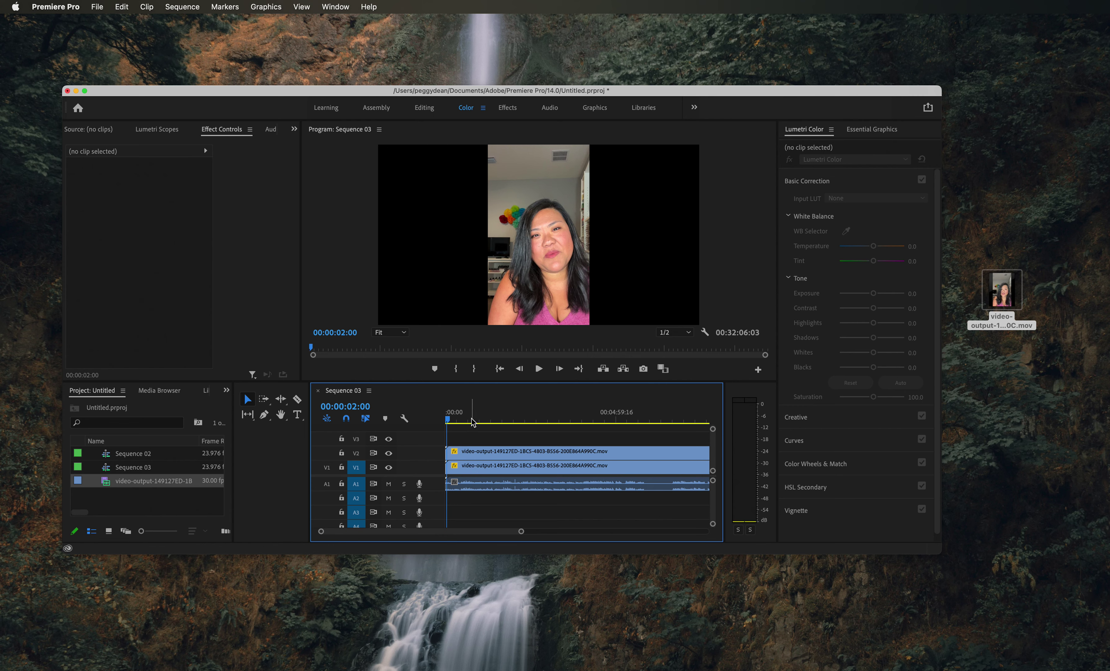
pyautogui.click(484, 453)
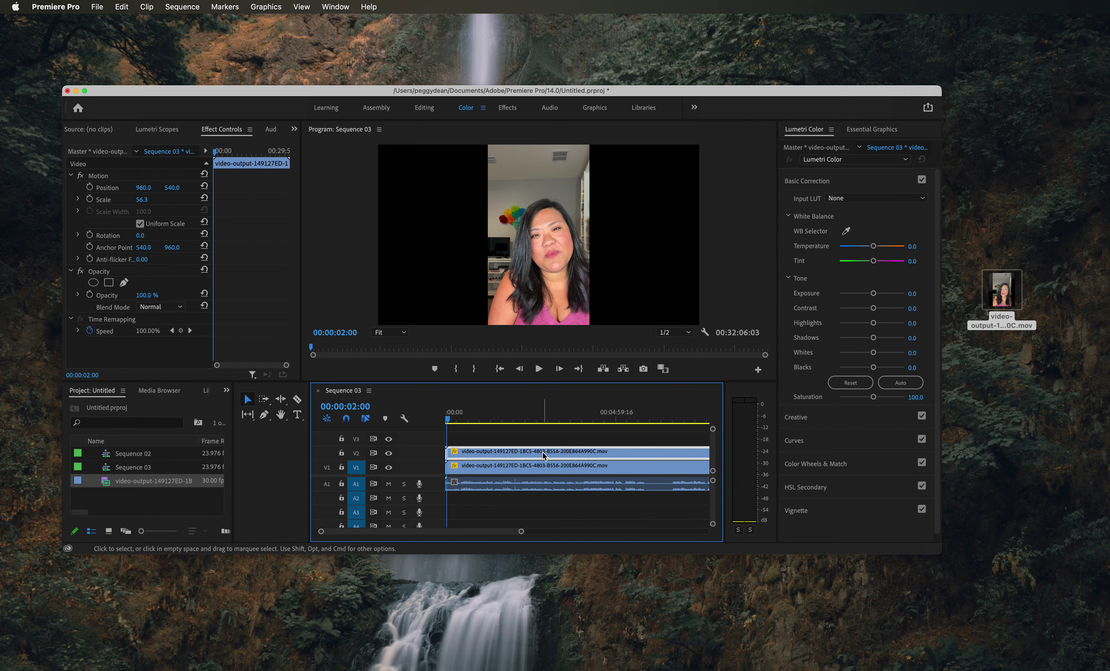
pyautogui.click(494, 470)
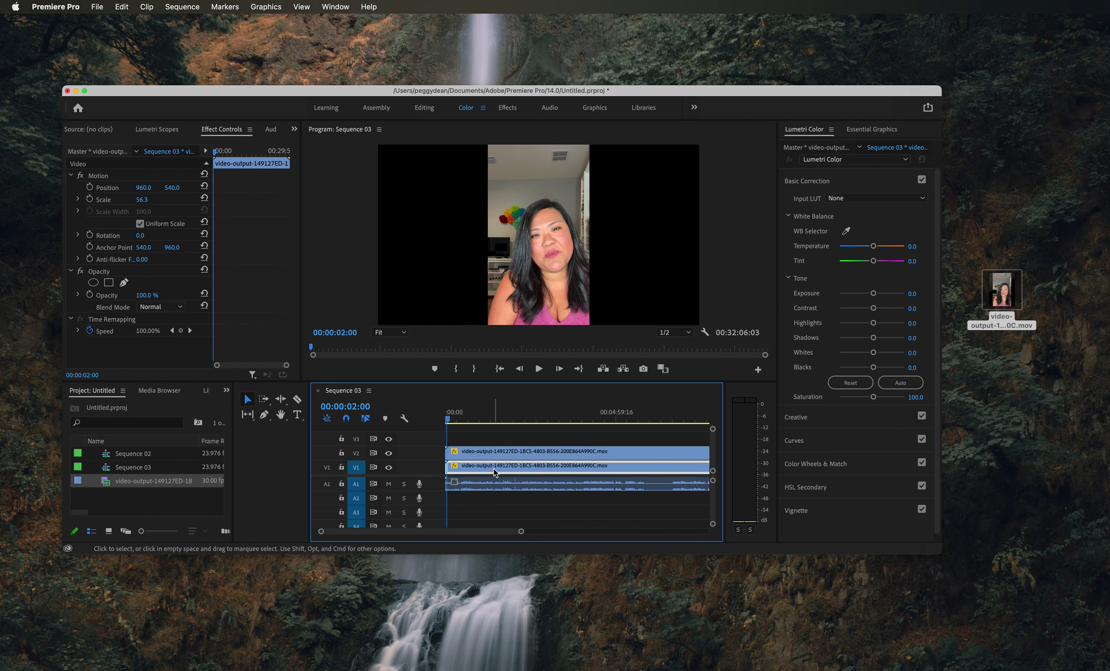
# - Scale the lower V1 copy up to 184.3 and scrub the timeline to check the fill
pyautogui.click(141, 200)
pyautogui.click(144, 199)
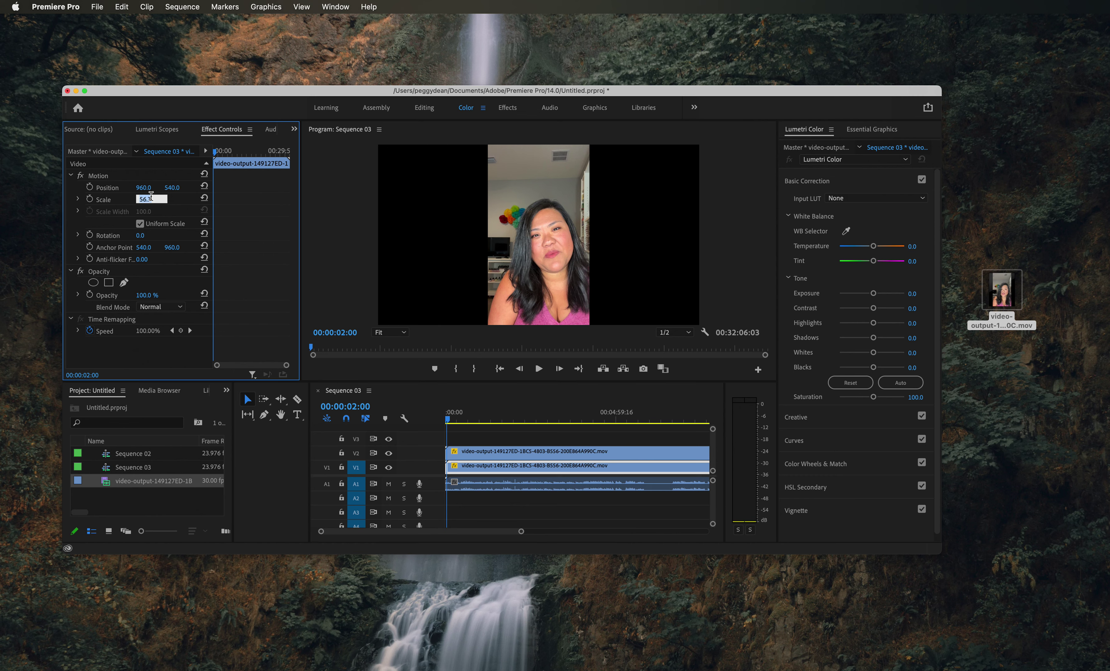
pyautogui.press('Return')
pyautogui.moveTo(142, 199); pyautogui.dragTo(190, 199)
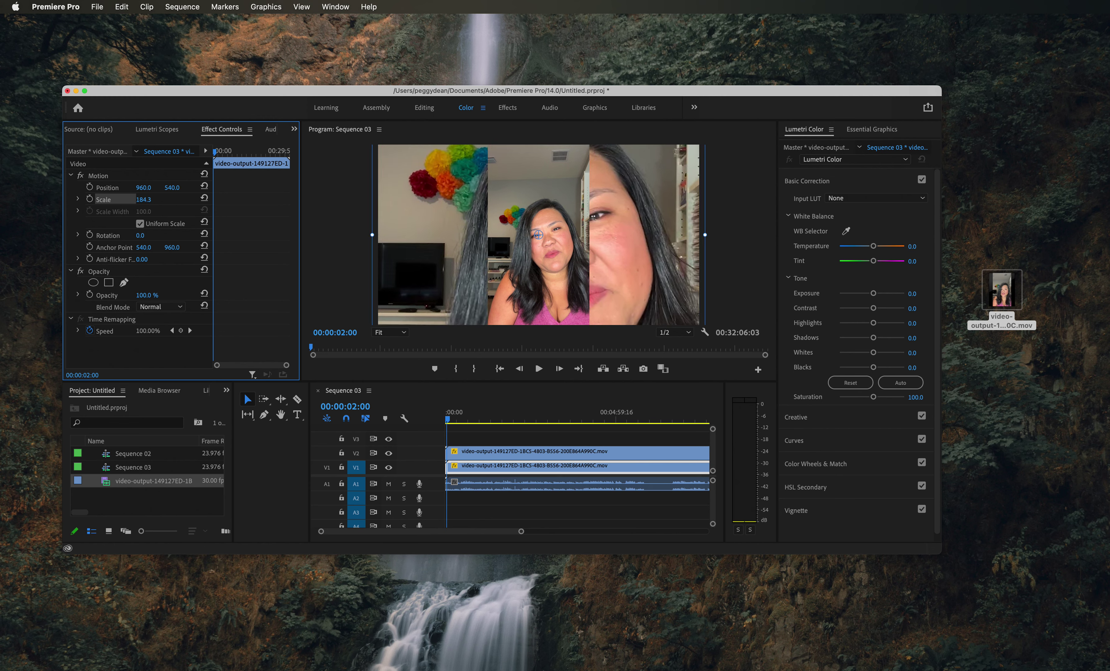
pyautogui.click(470, 415)
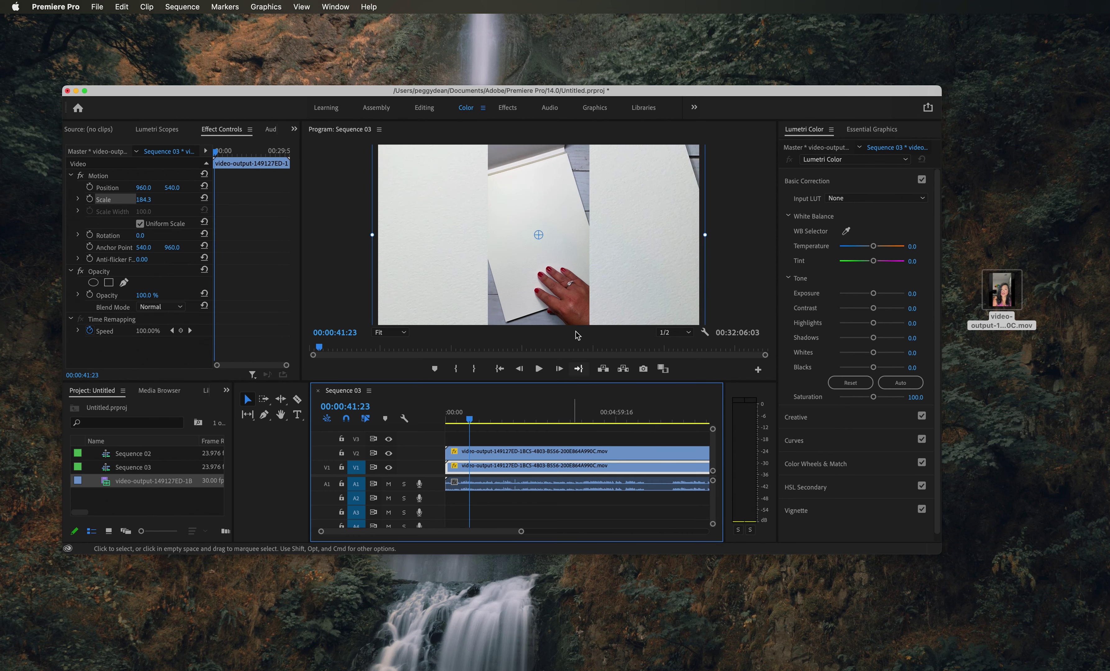
pyautogui.moveTo(447, 418)
pyautogui.mouseDown()
pyautogui.moveTo(538, 420)
pyautogui.moveTo(443, 419)
pyautogui.mouseUp()
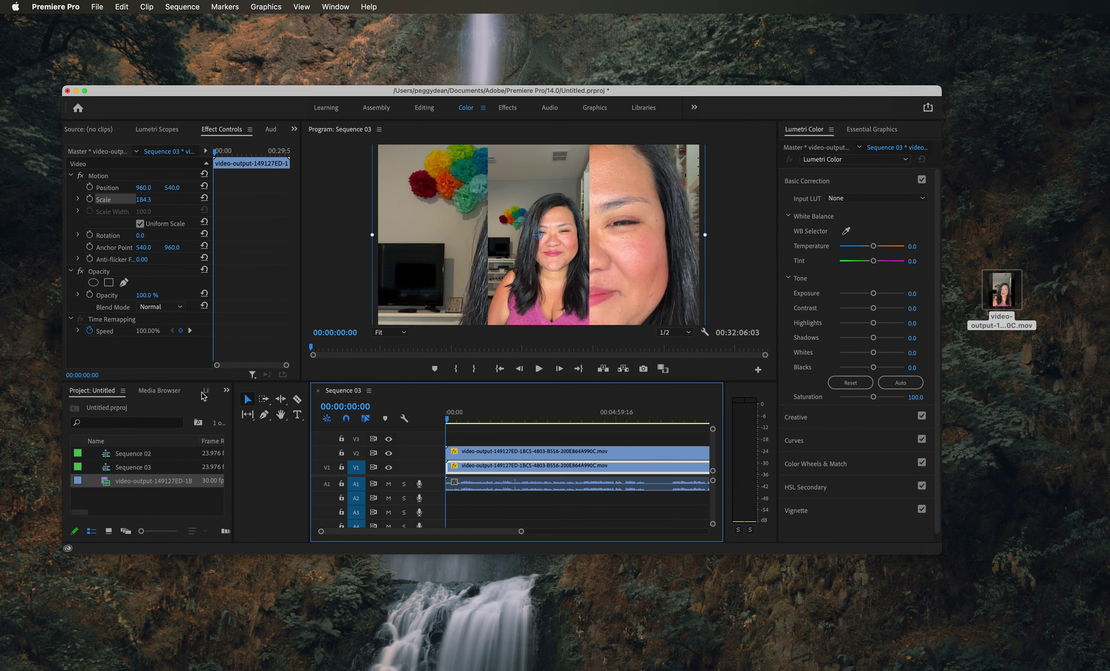
# - Search 'gau' in the Effects panel and drop Gaussian Blur onto the V1 background clip
pyautogui.click(226, 391)
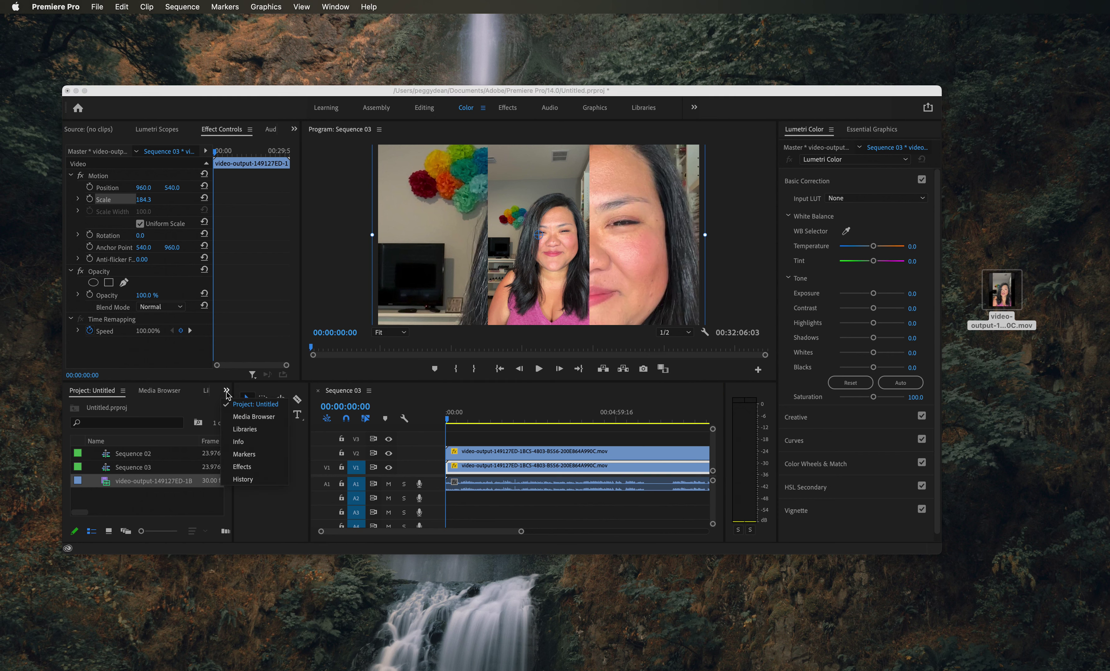
pyautogui.click(261, 475)
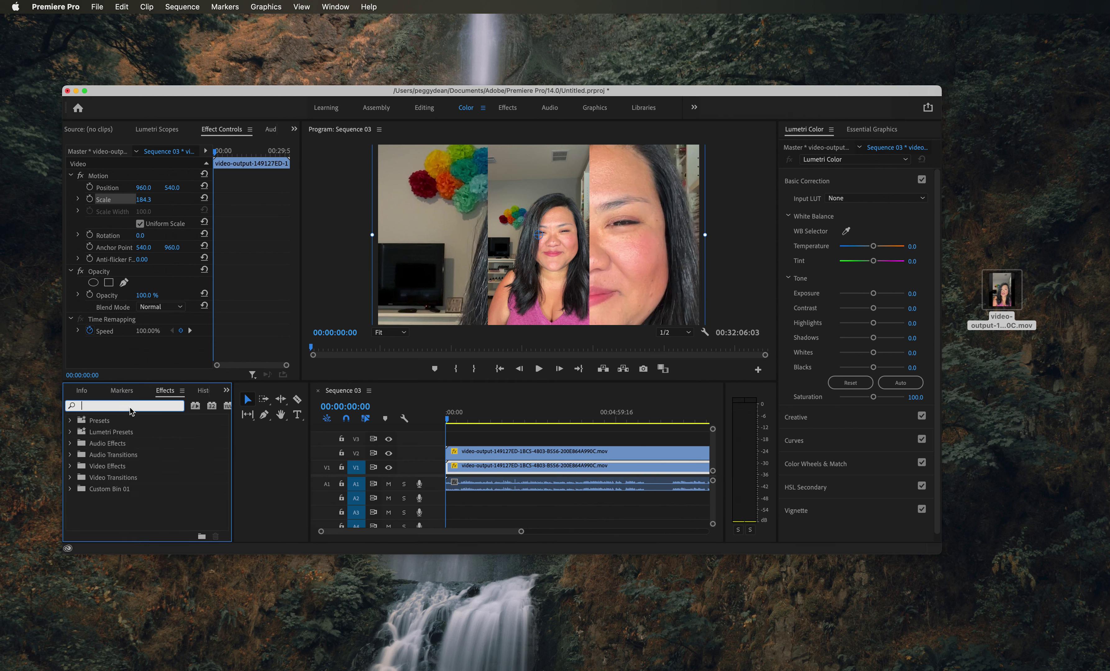
pyautogui.write('gau')
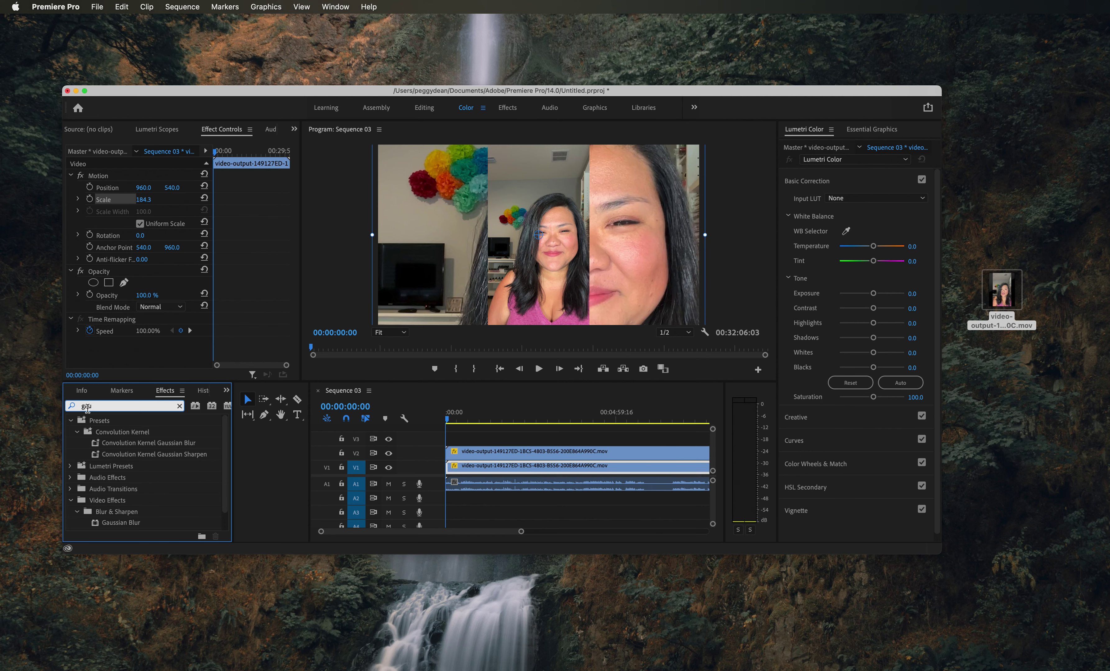
pyautogui.scroll(-2, 120, 526)
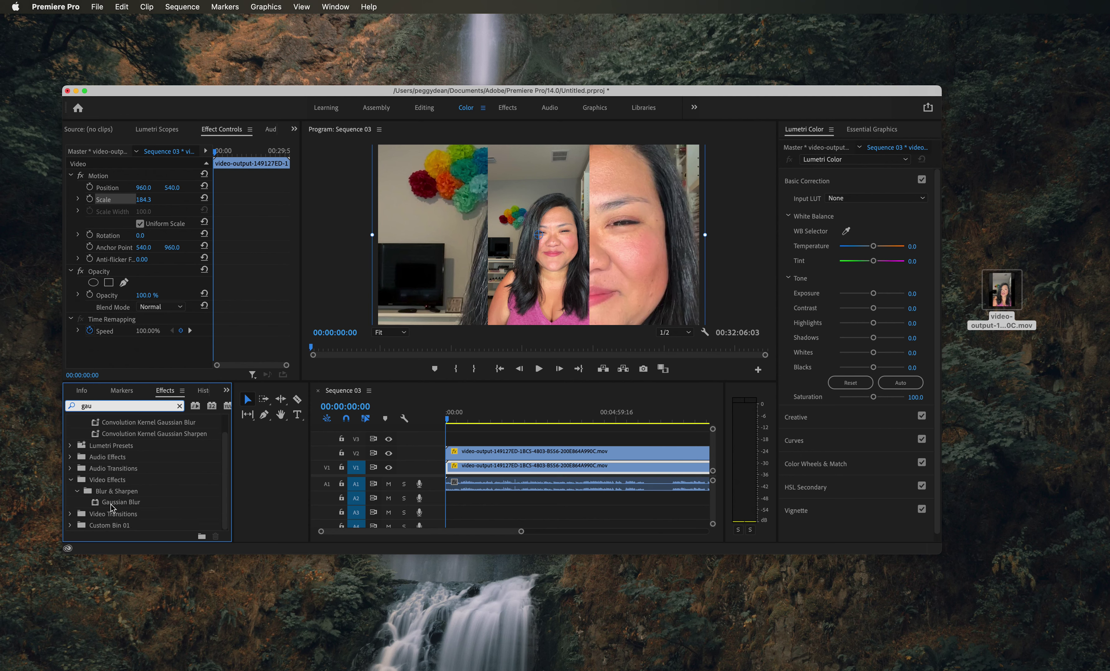
pyautogui.moveTo(111, 506); pyautogui.dragTo(508, 469)
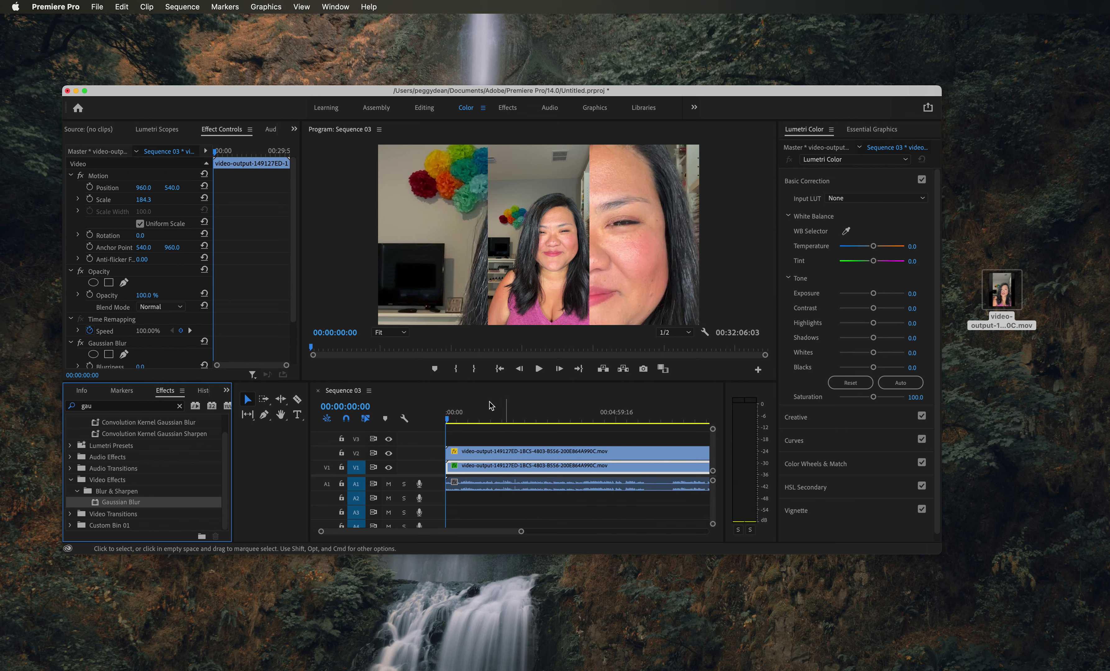
pyautogui.scroll(-4, 154, 305)
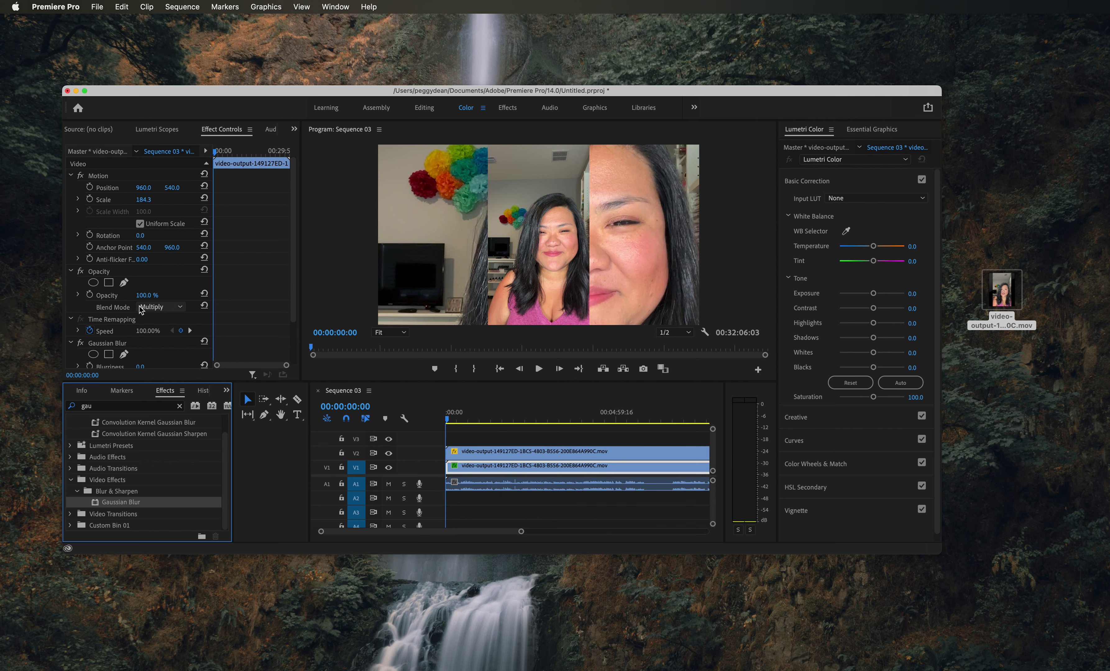
# - Reset the background's blend mode to Normal and raise Gaussian Blur Blurriness to about 101
pyautogui.click(166, 309)
pyautogui.click(168, 321)
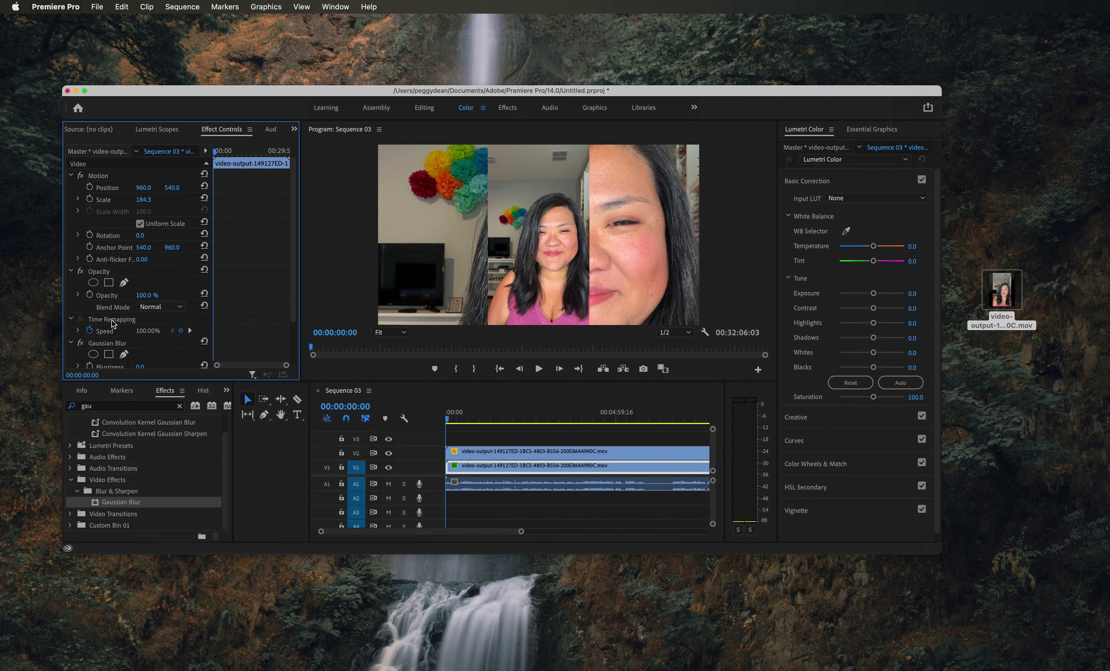
pyautogui.scroll(-3, 204, 310)
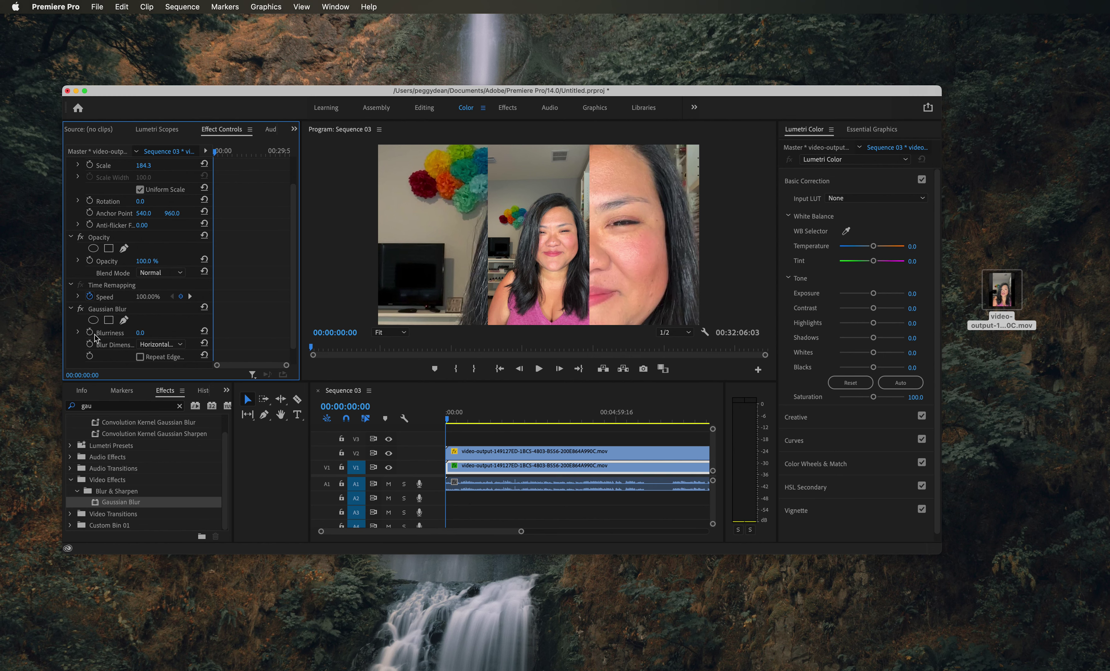
pyautogui.click(141, 333)
pyautogui.write('41')
pyautogui.press('Return')
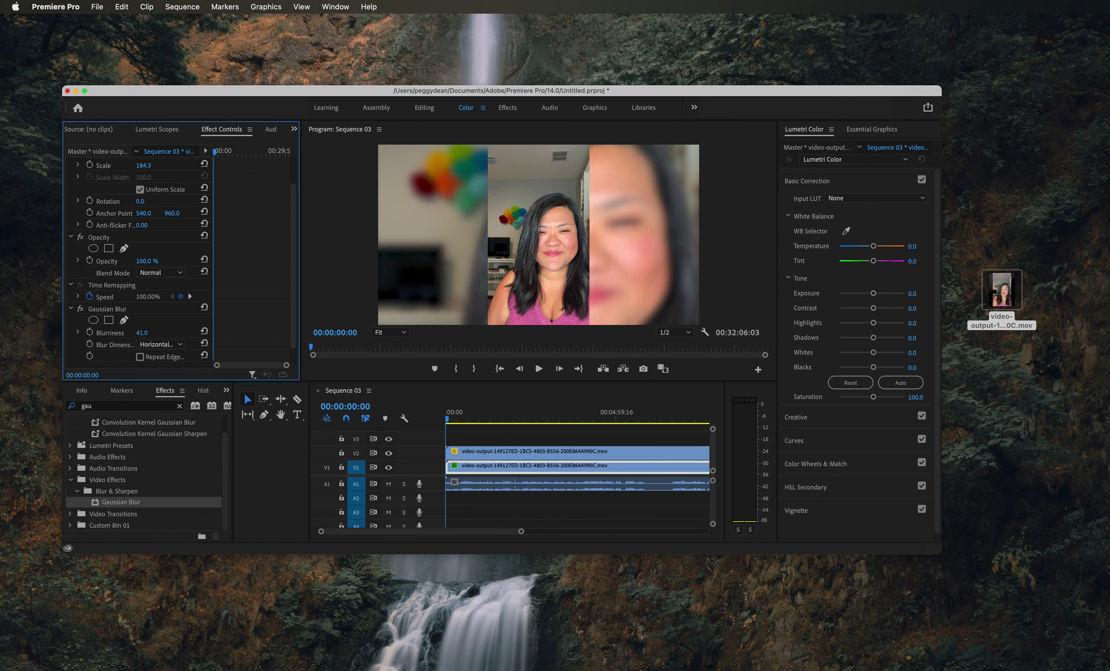
pyautogui.moveTo(142, 333); pyautogui.dragTo(169, 333)
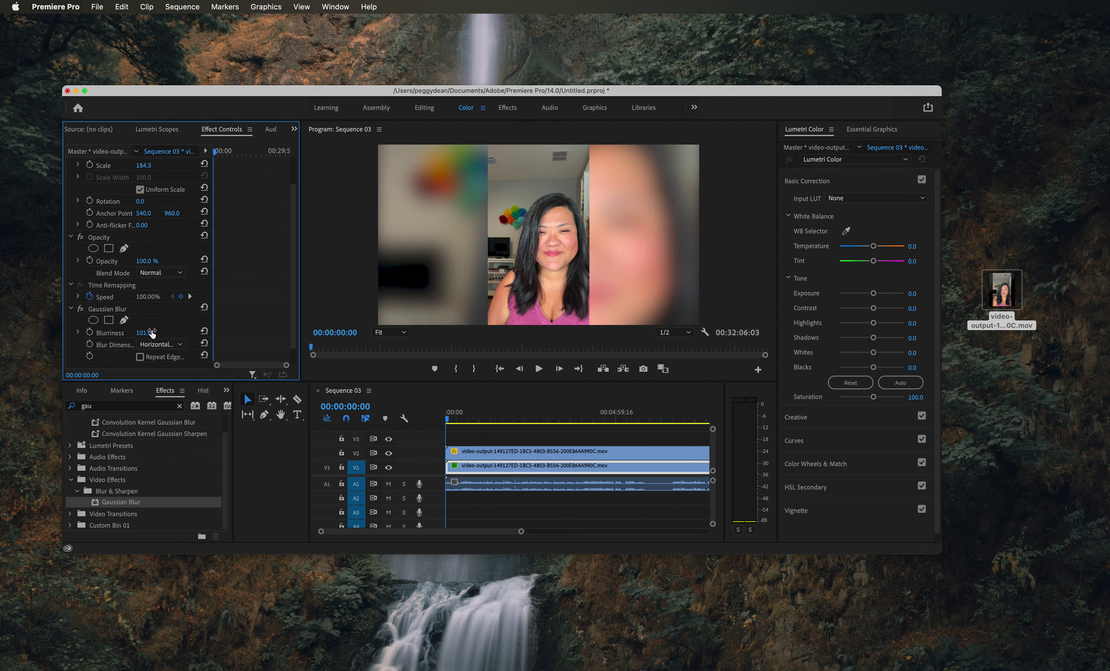
pyautogui.moveTo(573, 419); pyautogui.dragTo(615, 423)
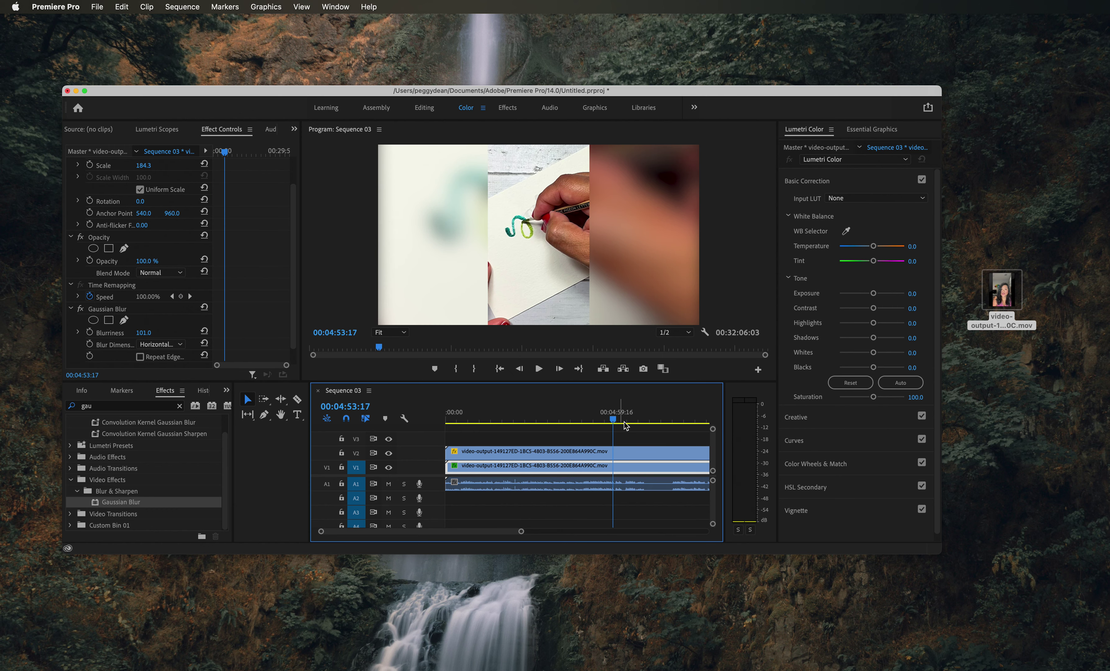
pyautogui.click(146, 339)
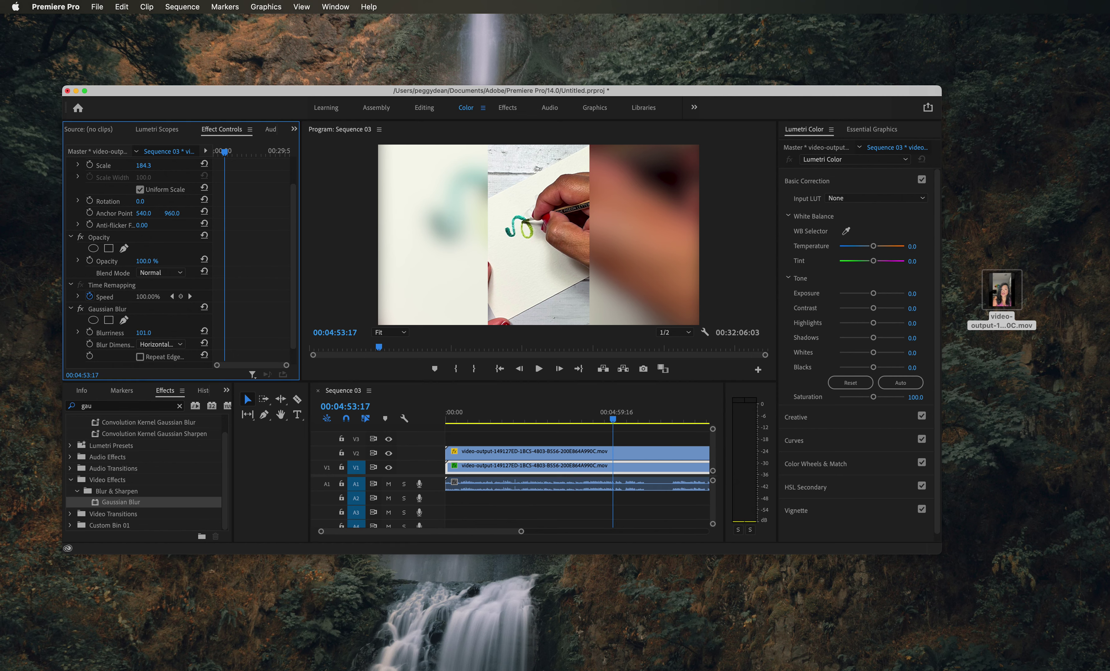
pyautogui.moveTo(613, 419); pyautogui.dragTo(500, 420)
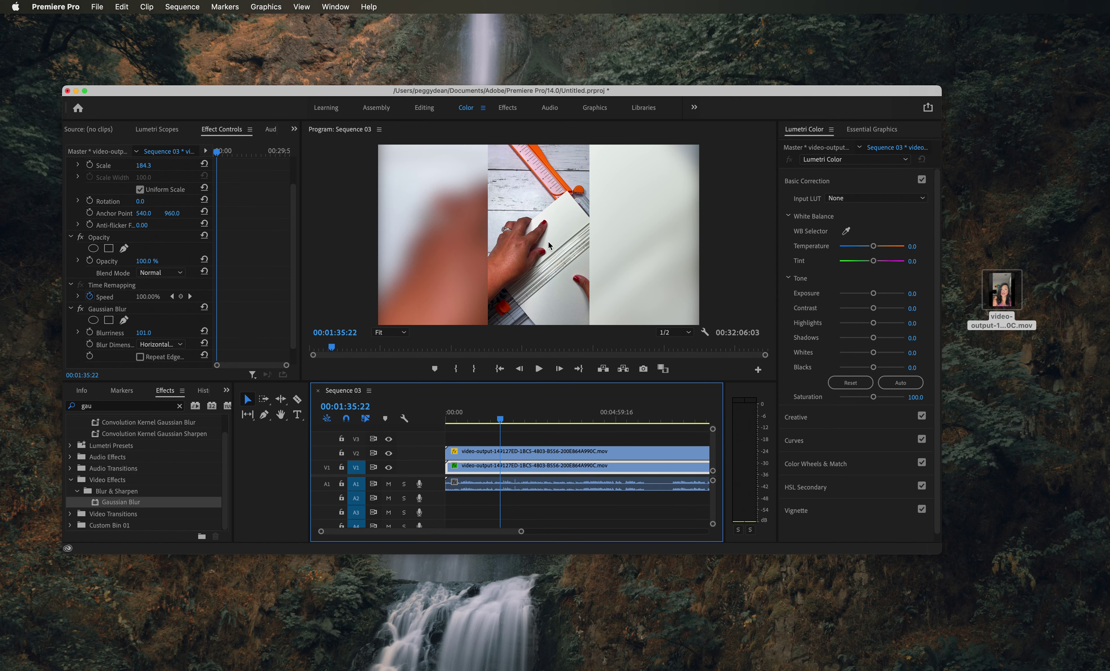
pyautogui.click(539, 238)
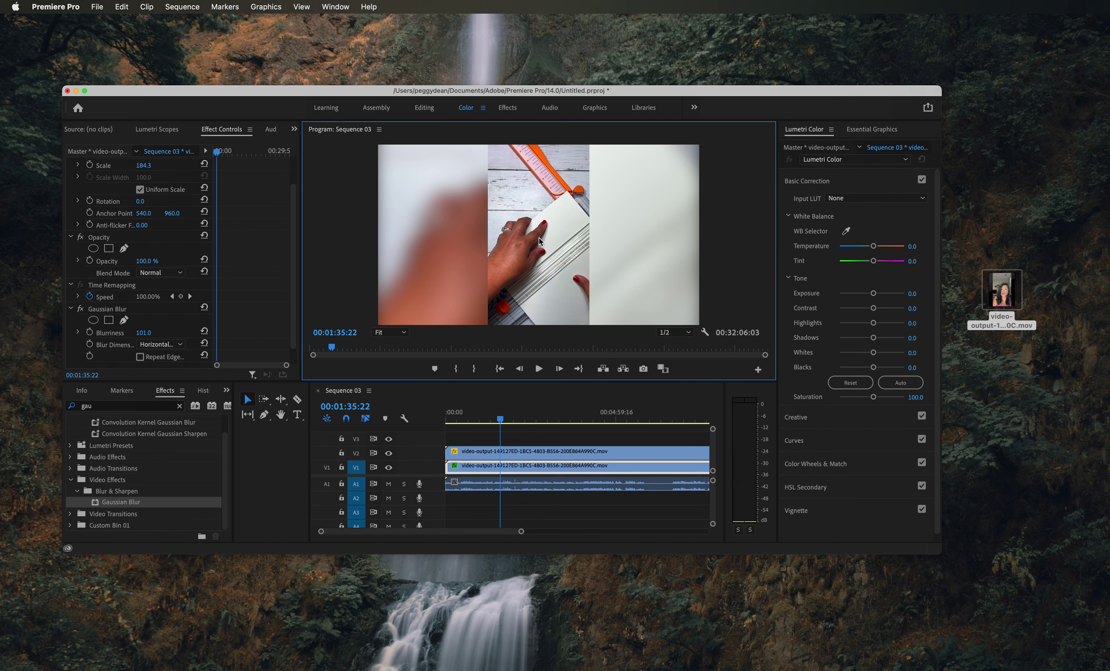
pyautogui.click(551, 438)
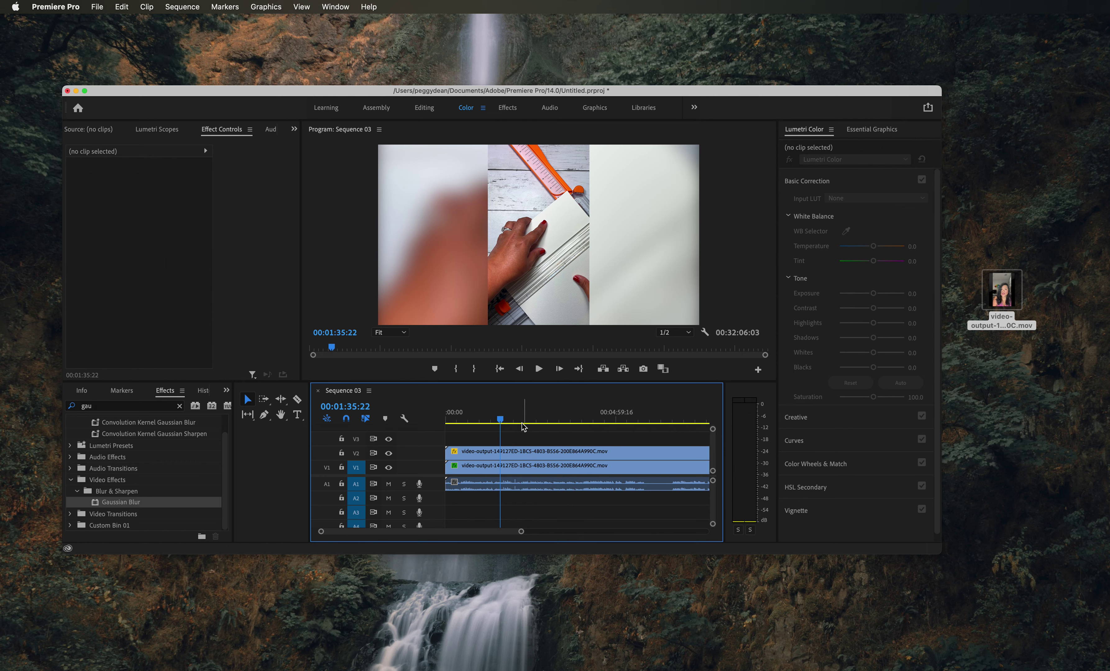
pyautogui.moveTo(526, 421); pyautogui.dragTo(661, 422)
pyautogui.scroll(-5, 567, 530)
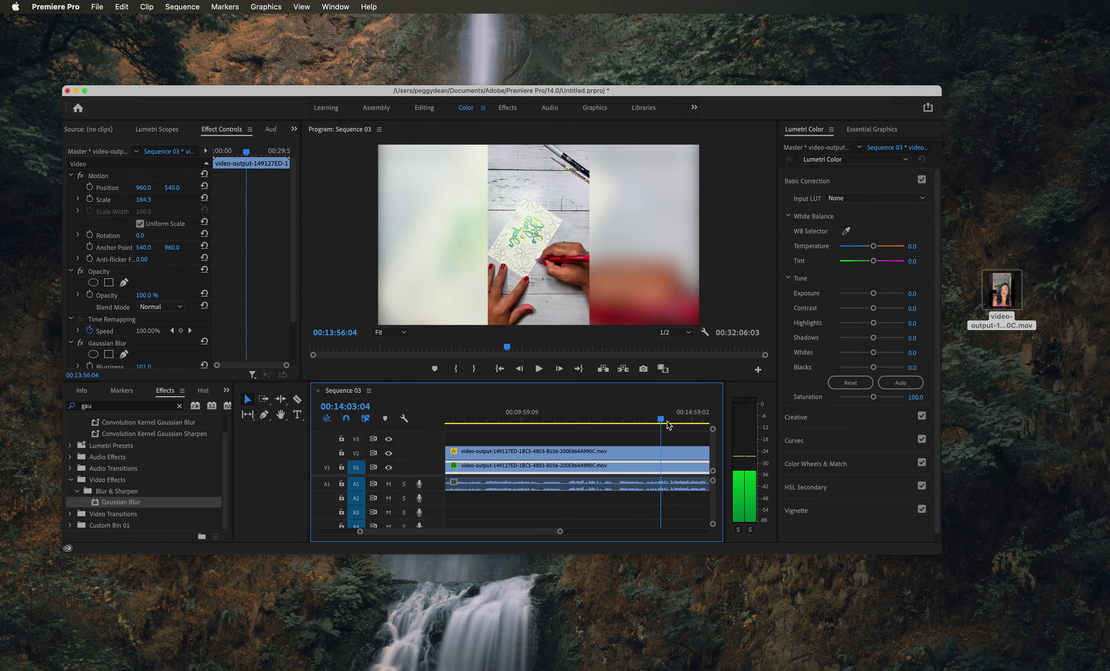